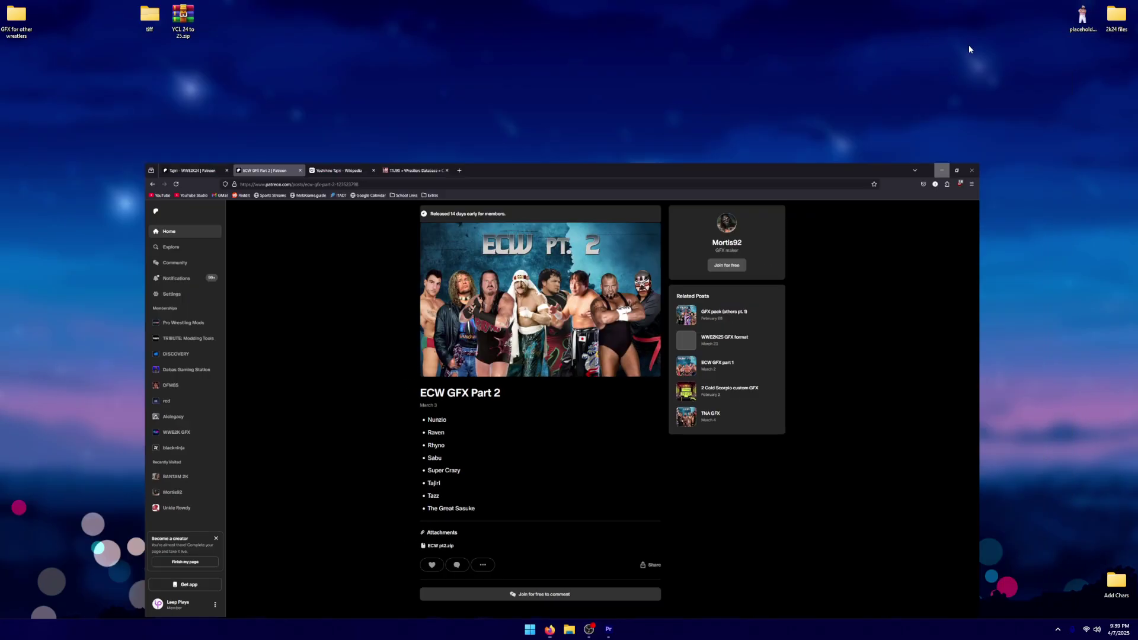
# Clear the browser off the desktop and launch the program found by searching for "disc".
pyautogui.press('super+d')
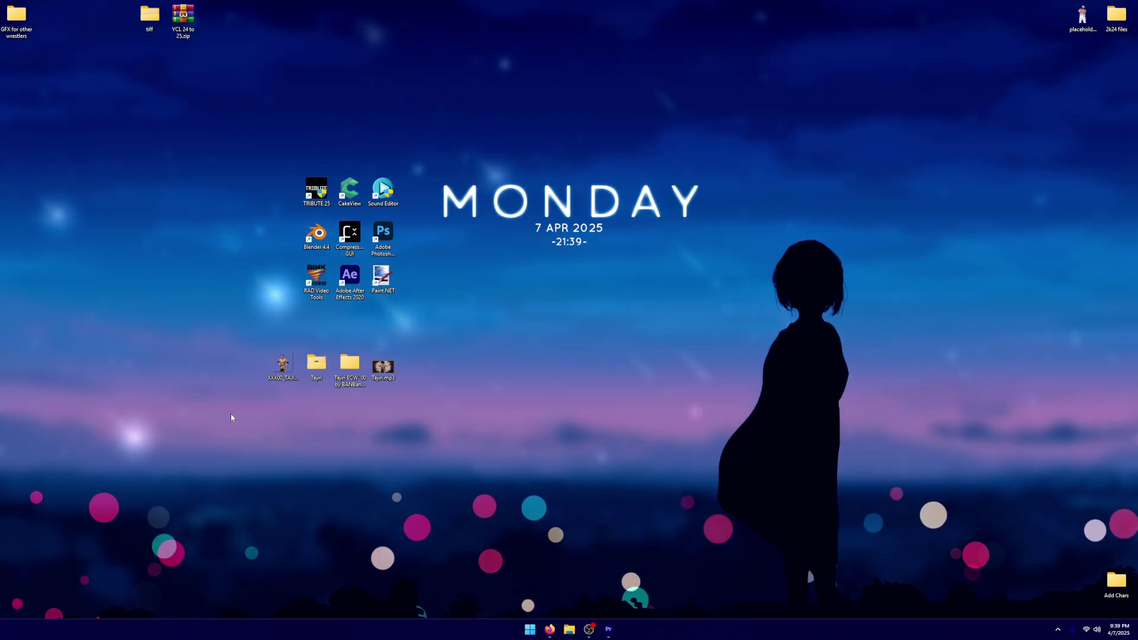
pyautogui.click(535, 633)
pyautogui.write('d')
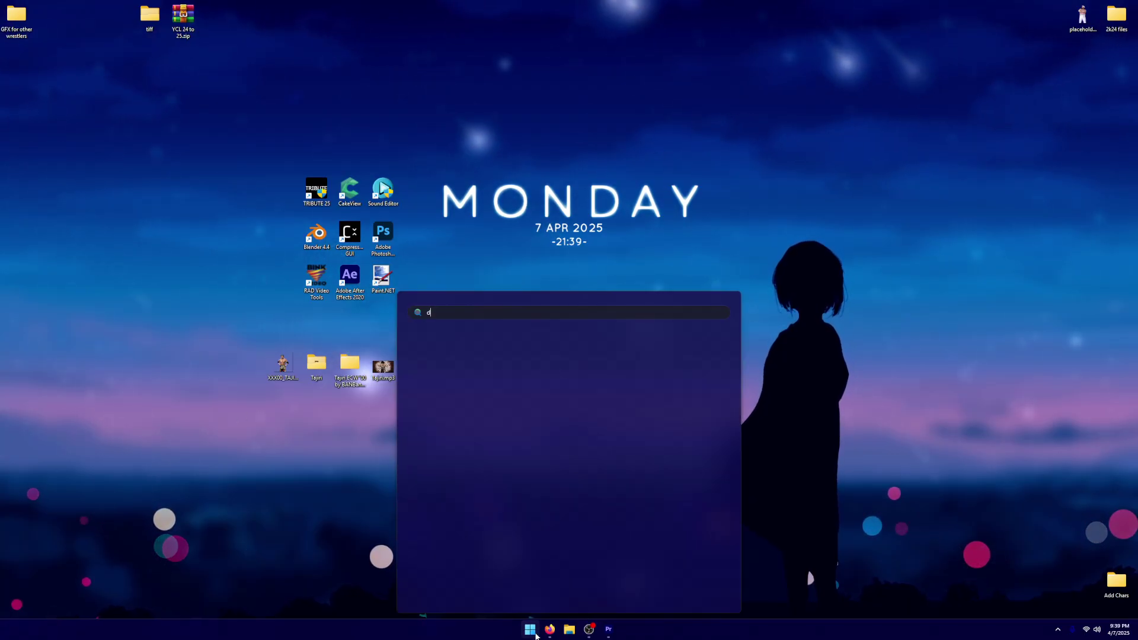
pyautogui.write('isc')
pyautogui.press('Return')
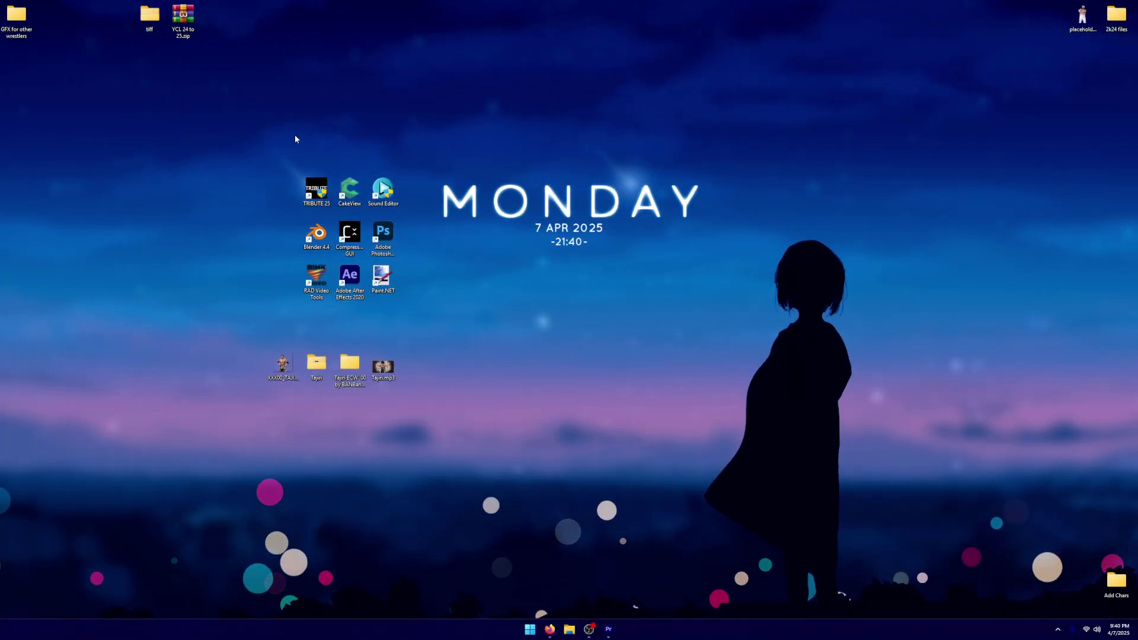
pyautogui.moveTo(295, 135); pyautogui.dragTo(299, 173)
pyautogui.click(409, 311)
pyautogui.click(485, 317)
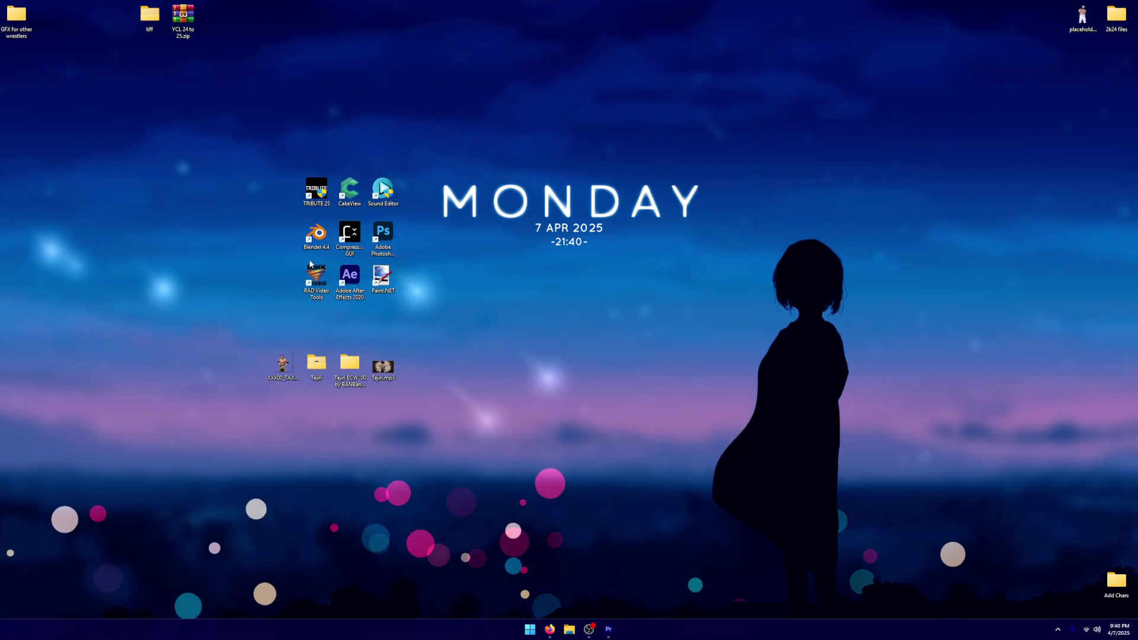
pyautogui.moveTo(260, 118); pyautogui.dragTo(431, 307)
pyautogui.click(431, 307)
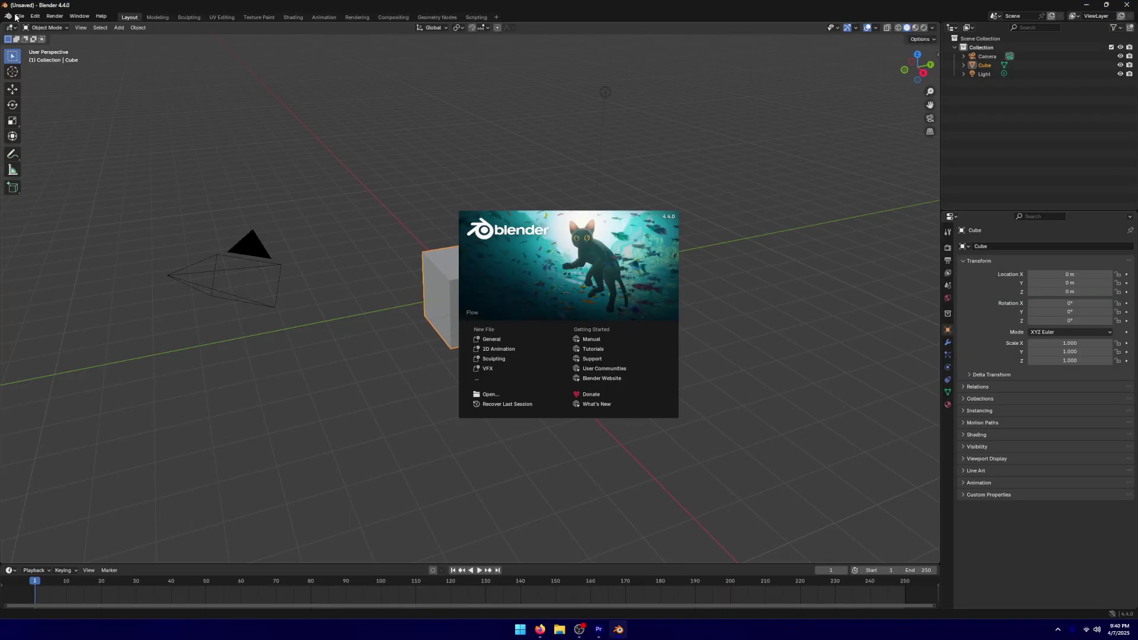
# In Blender, dismiss the splash screen and delete the default collection with its camera, cube and light.
pyautogui.click(40, 19)
pyautogui.click(21, 17)
pyautogui.click(22, 18)
pyautogui.scroll(-3, 461, 246)
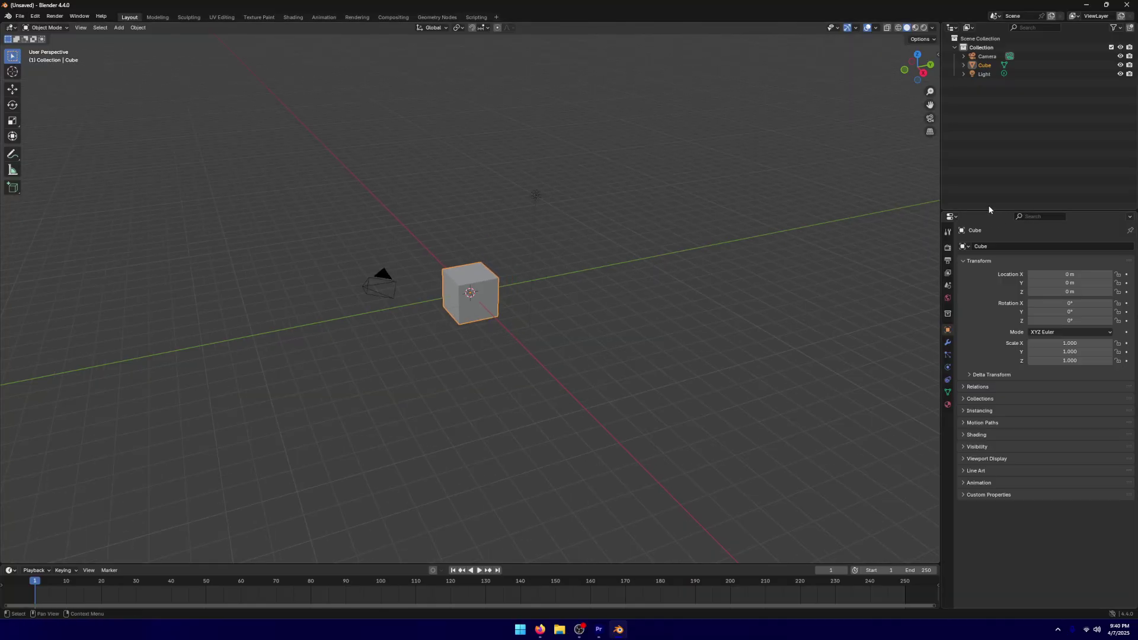
pyautogui.moveTo(974, 164); pyautogui.dragTo(1026, 55)
pyautogui.press('Delete')
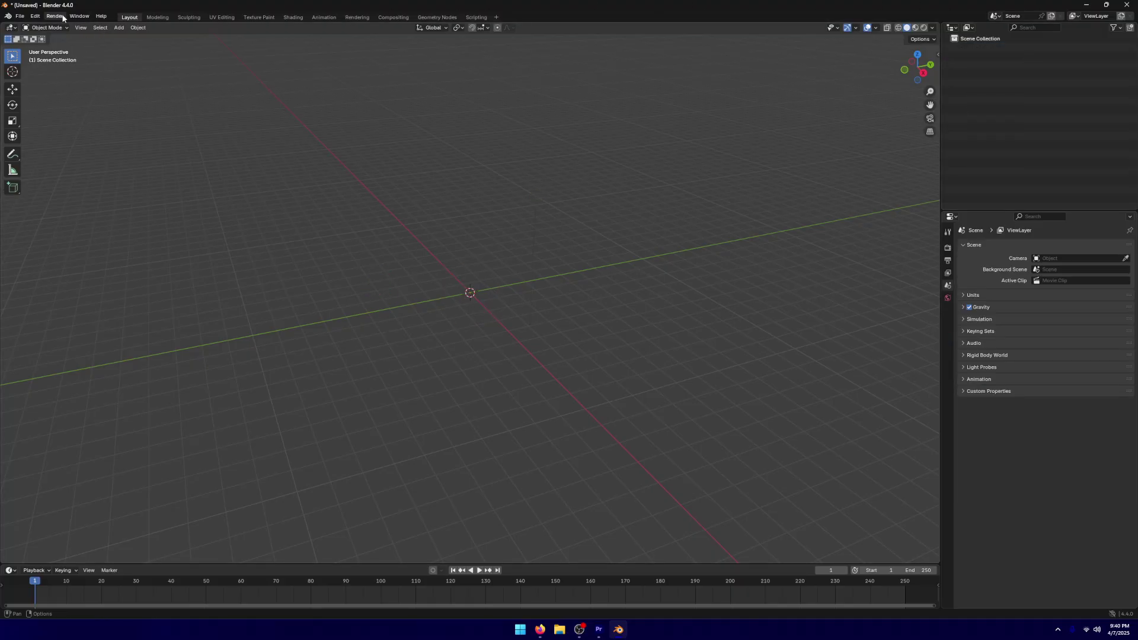
# Check in the add-on preferences that the Visual Concepts WWE (.MDL, .MCD) import/export add-on is enabled, and close the preferences.
pyautogui.click(35, 17)
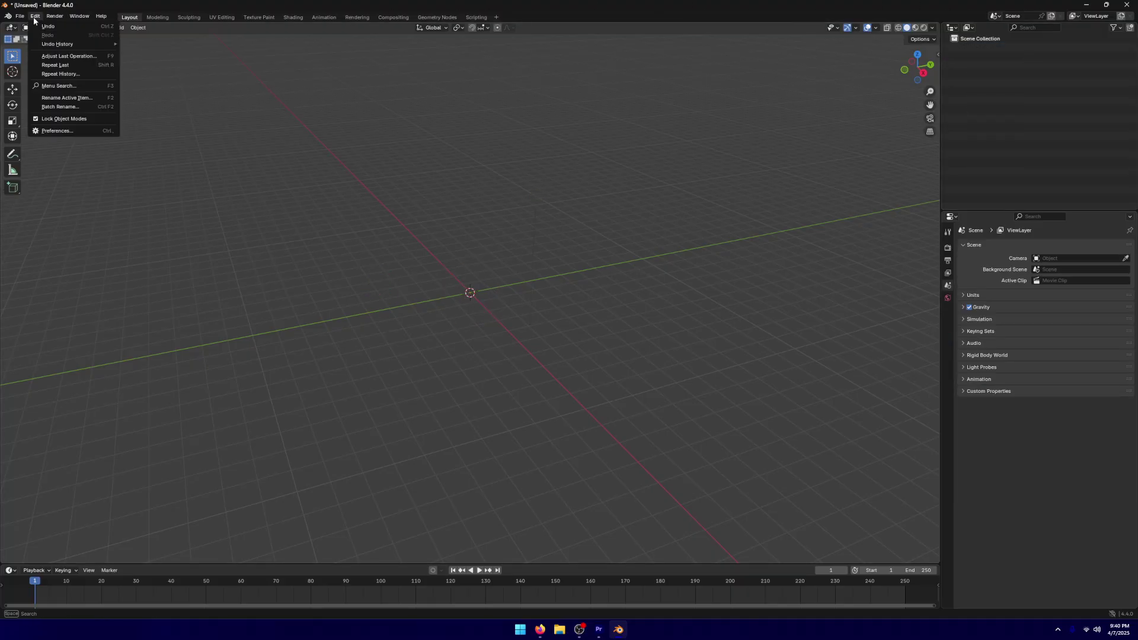
pyautogui.click(58, 131)
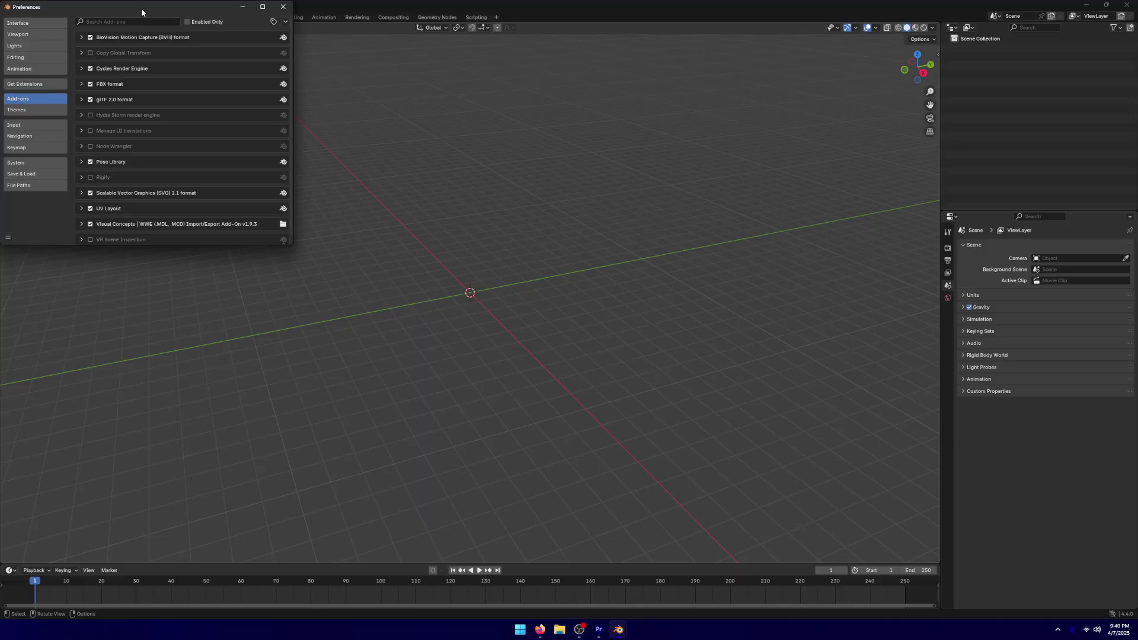
pyautogui.moveTo(597, 636)
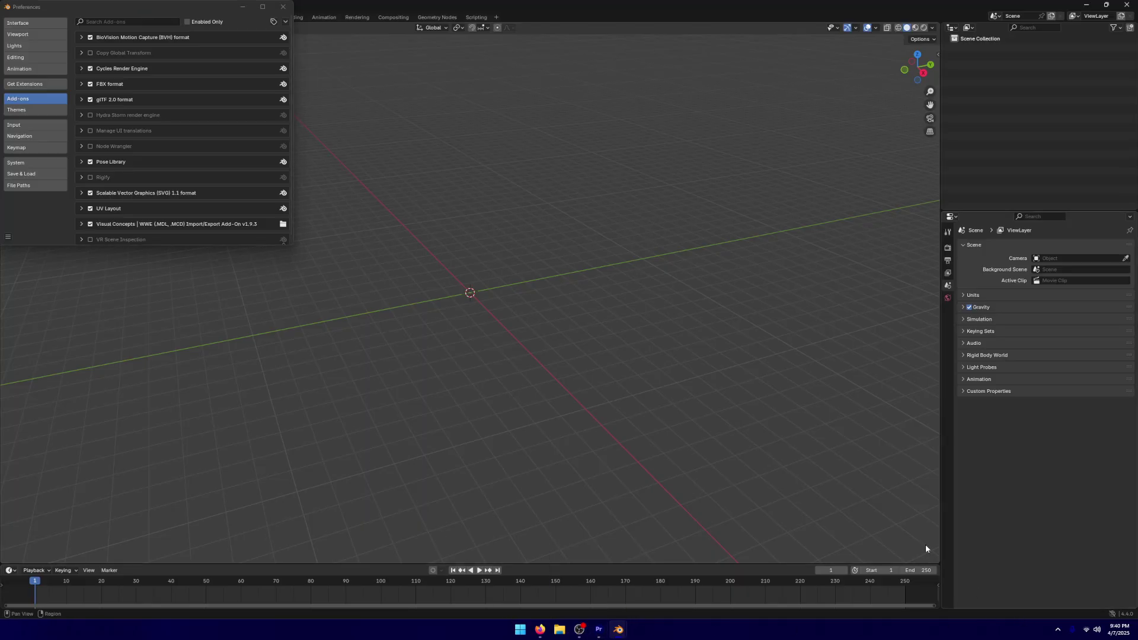
pyautogui.scroll(-1, 133, 203)
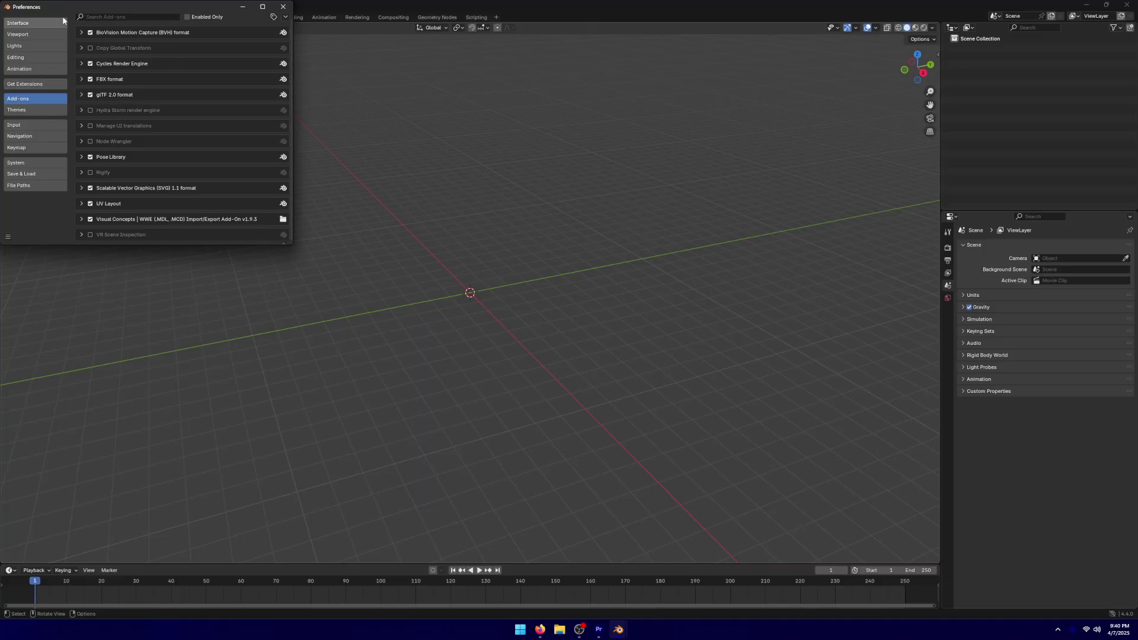
pyautogui.moveTo(61, 8); pyautogui.dragTo(205, 55)
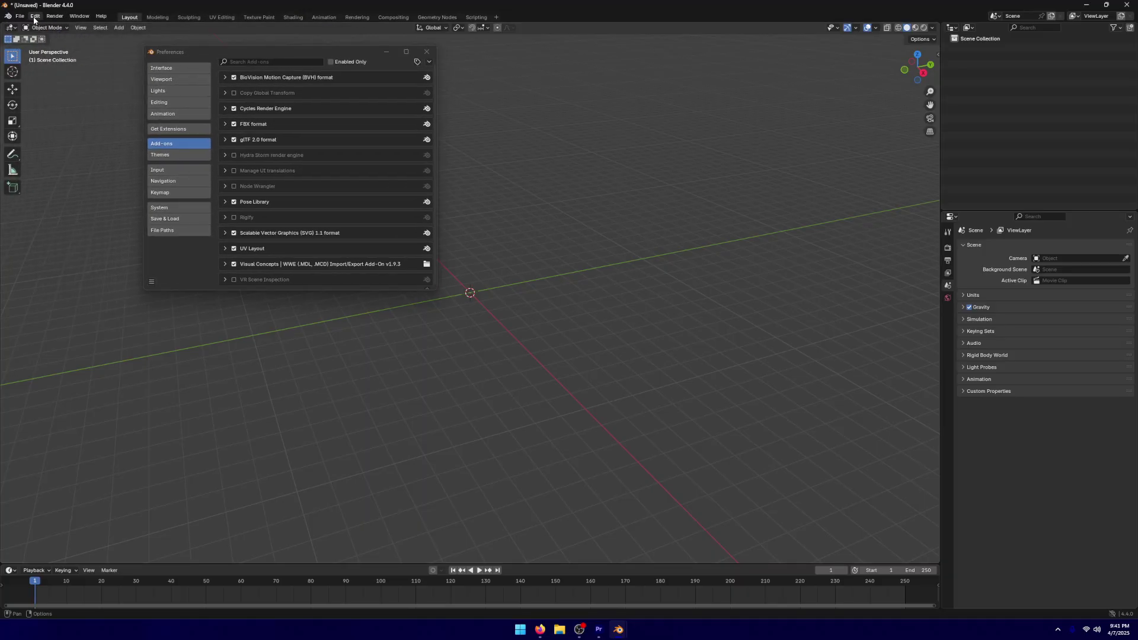
pyautogui.click(429, 62)
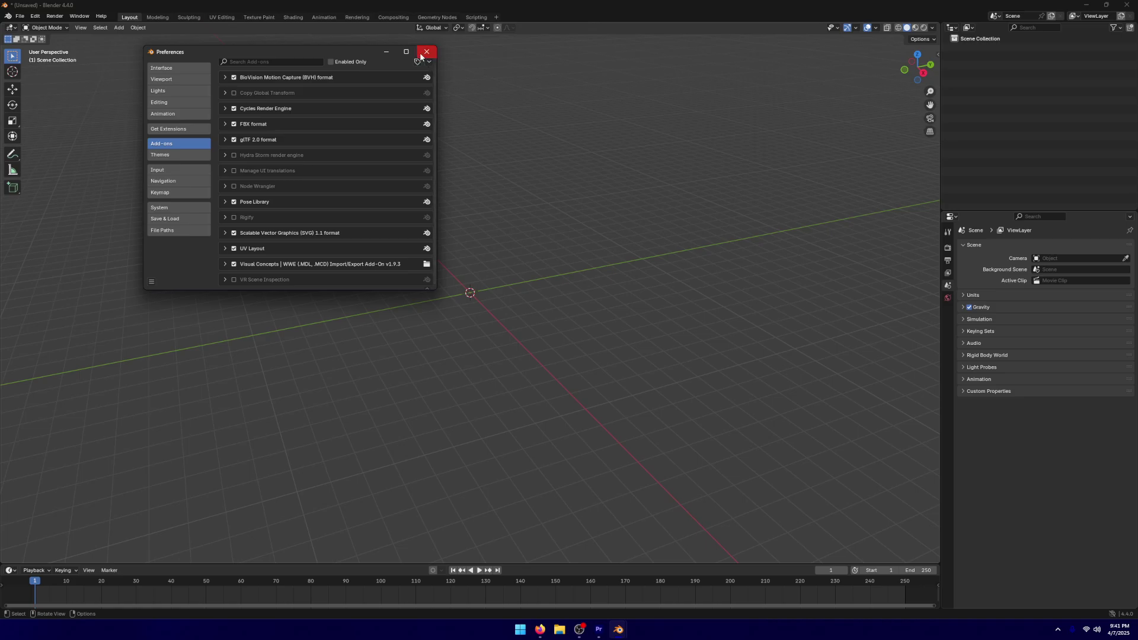
pyautogui.click(426, 52)
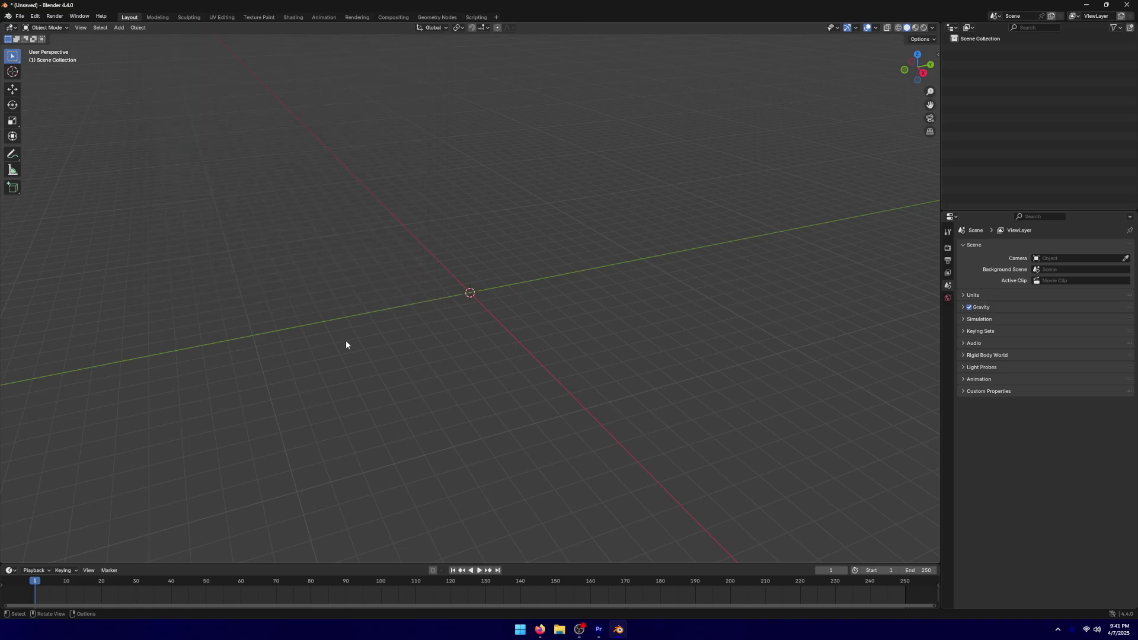
# Import the Visual Concepts model baseModel.mdl from the BaseModel folder inside the Tajiri ECW '00 folder on the desktop.
pyautogui.click(19, 16)
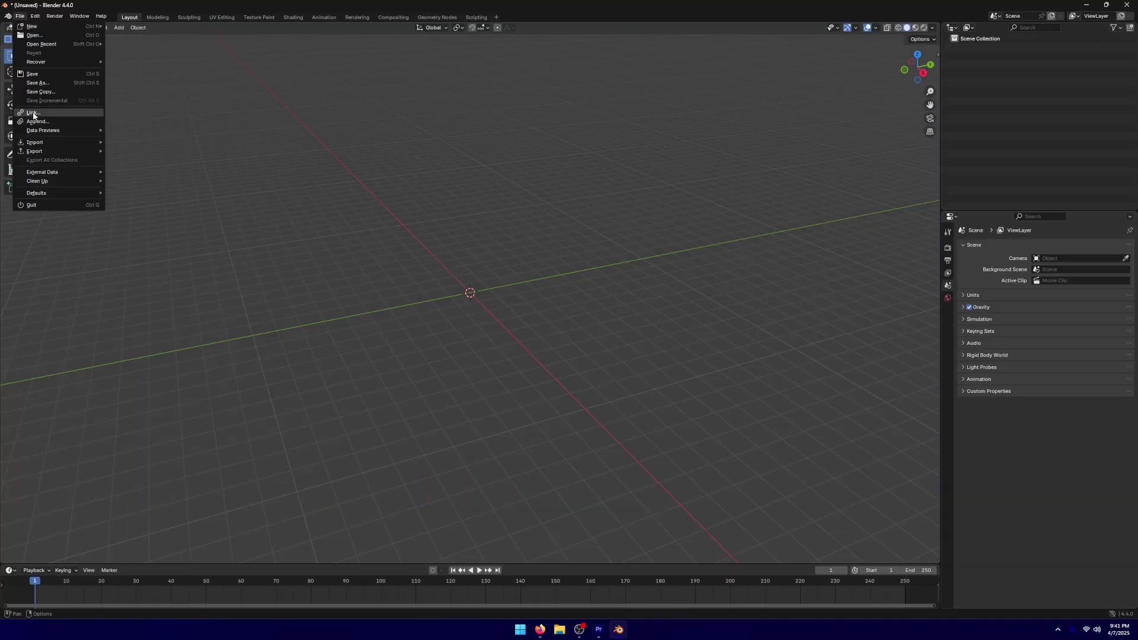
pyautogui.moveTo(50, 146)
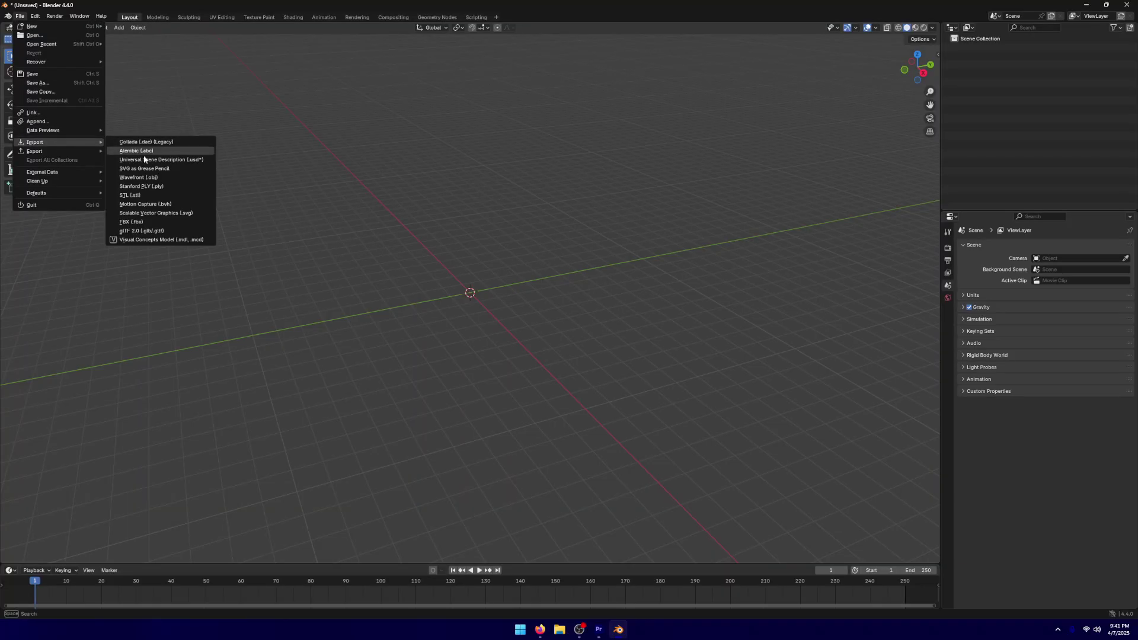
pyautogui.moveTo(89, 144)
pyautogui.click(126, 241)
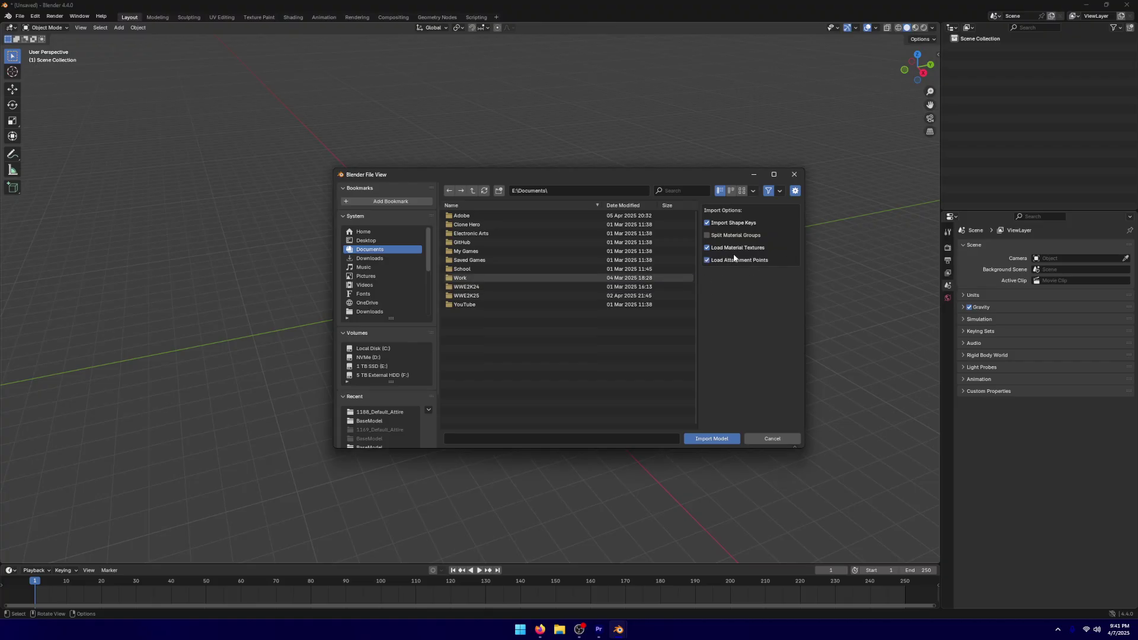
pyautogui.click(374, 232)
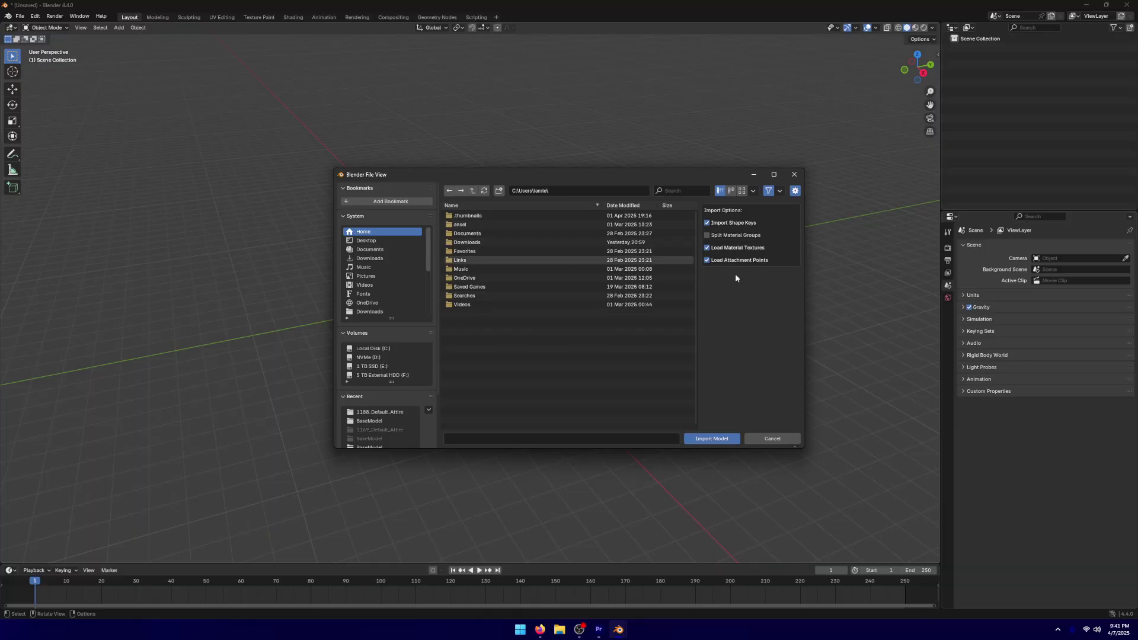
pyautogui.click(393, 241)
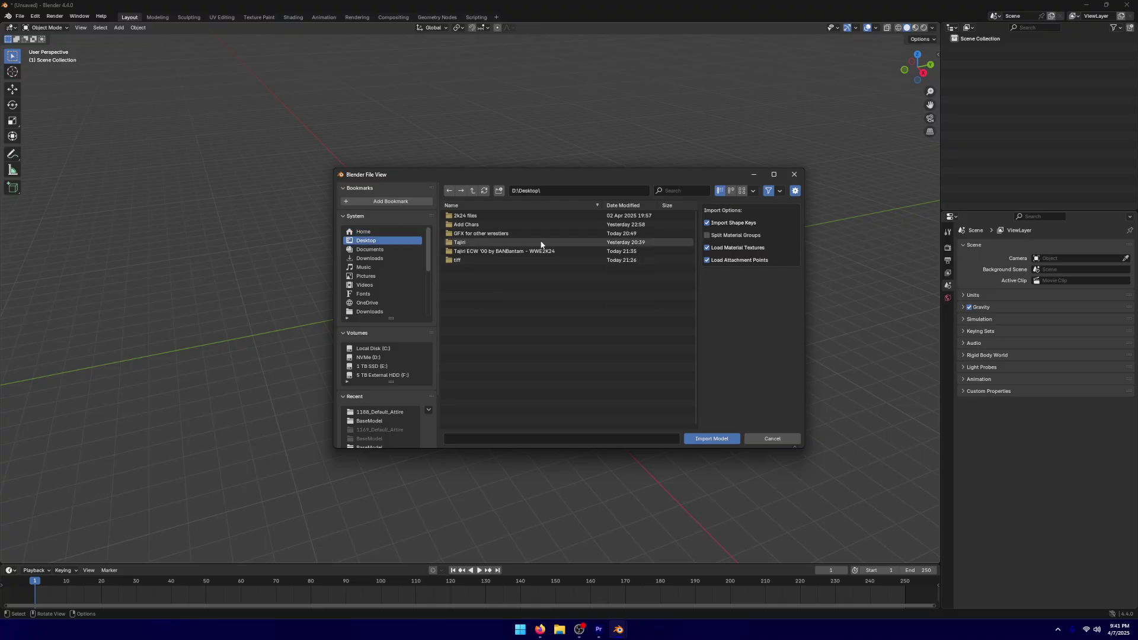
pyautogui.doubleClick(499, 252)
pyautogui.click(470, 217)
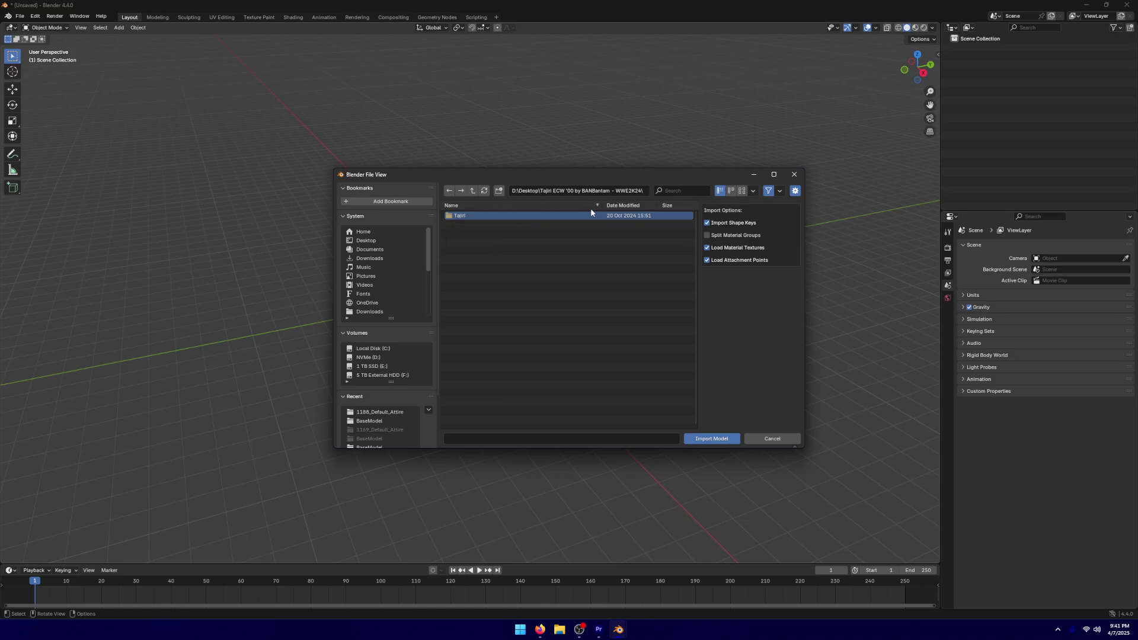
pyautogui.doubleClick(474, 217)
pyautogui.doubleClick(529, 224)
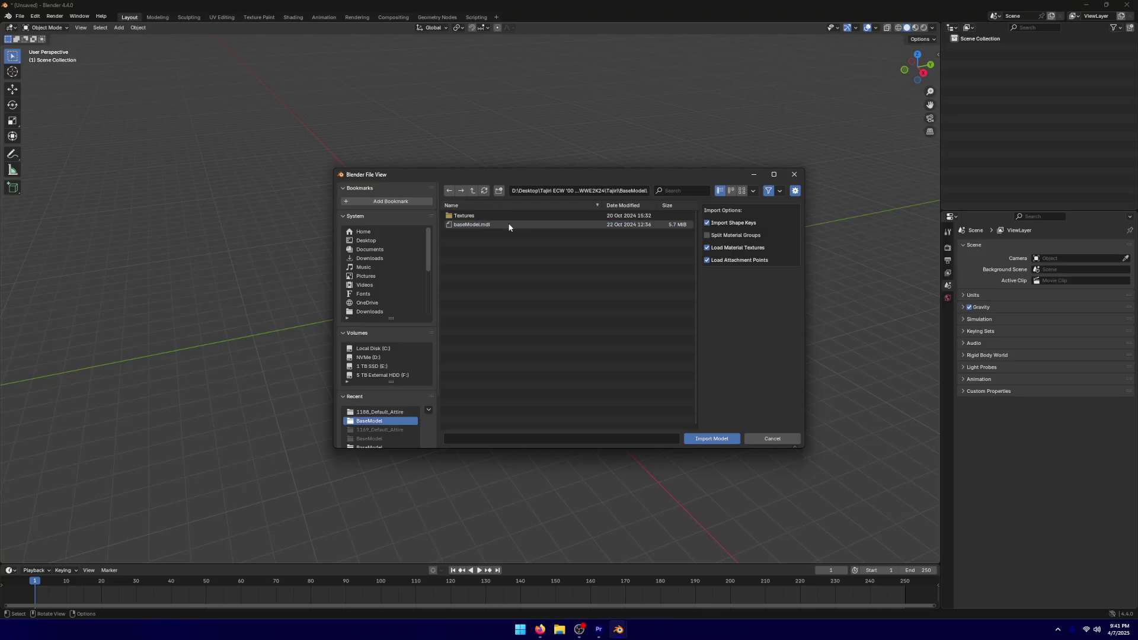
pyautogui.click(500, 226)
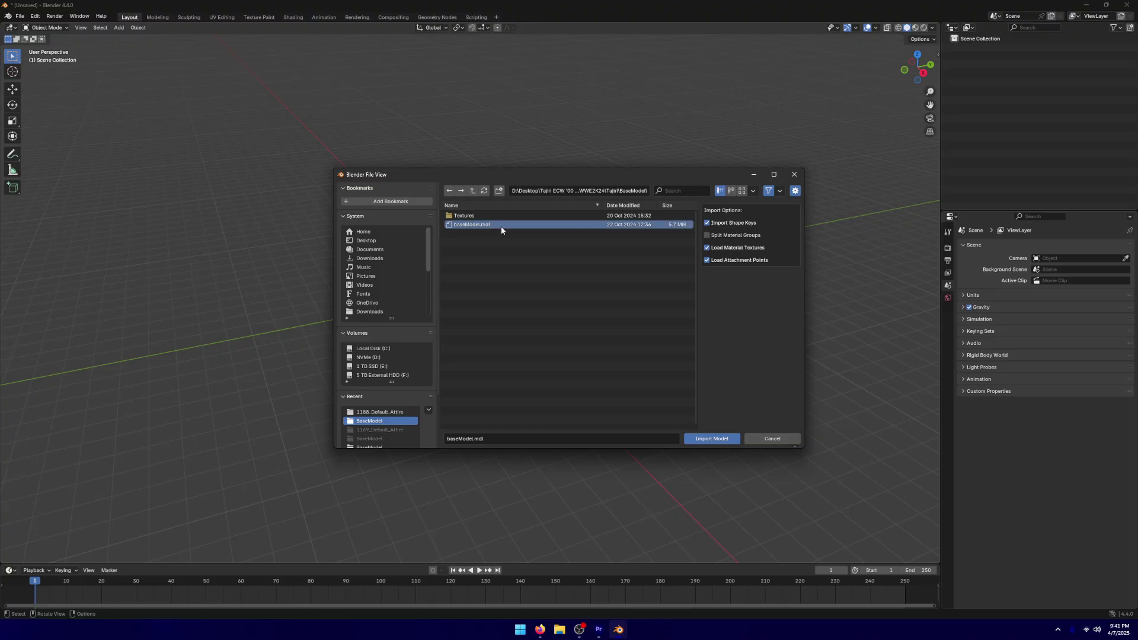
pyautogui.doubleClick(501, 226)
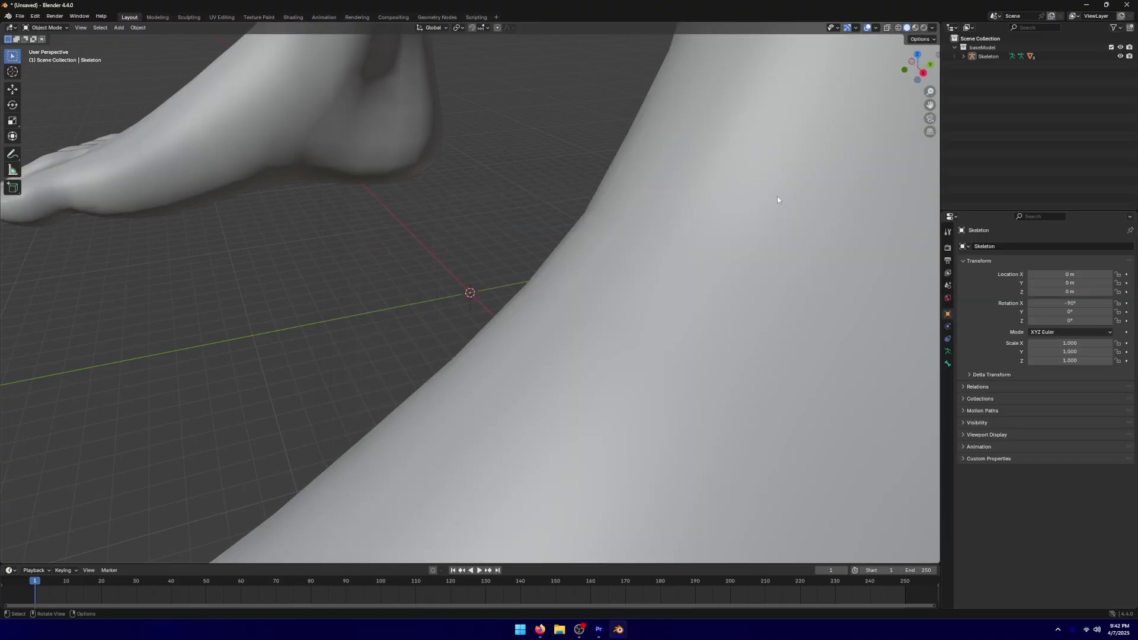
# Import the Visual Concepts model 1188_Attire.mdl from Tajiri's 1188_Default_Attire folder.
pyautogui.scroll(-10, 379, 187)
pyautogui.moveTo(384, 188); pyautogui.dragTo(492, 201, button='middle')
pyautogui.scroll(2, 567, 200)
pyautogui.scroll(-1, 415, 148)
pyautogui.click(19, 19)
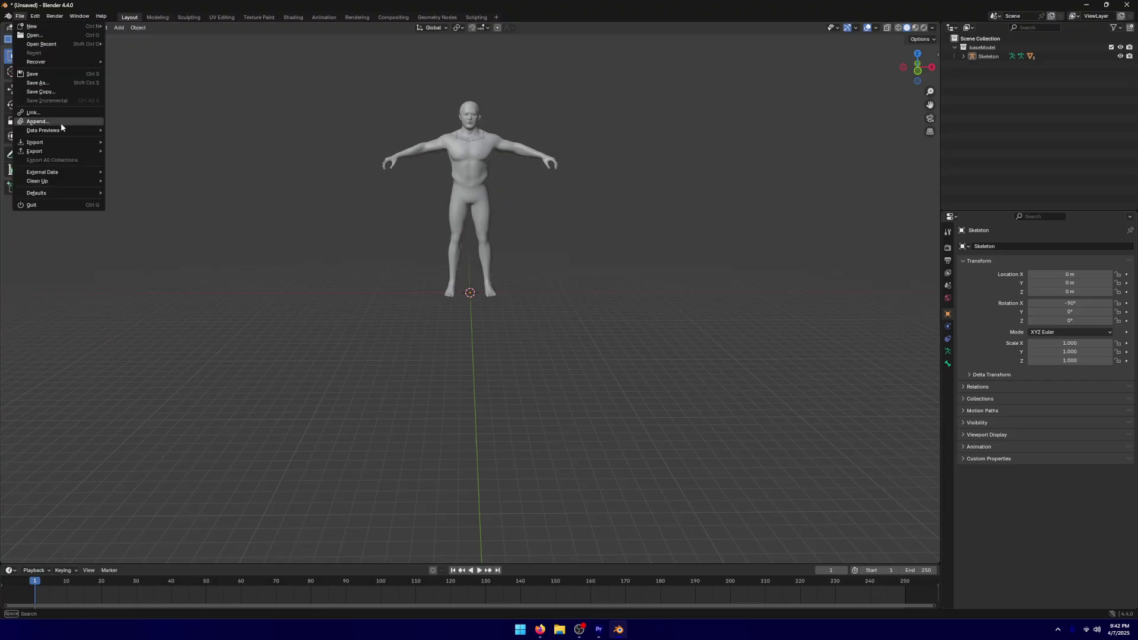
pyautogui.click(19, 16)
pyautogui.moveTo(51, 142)
pyautogui.click(137, 242)
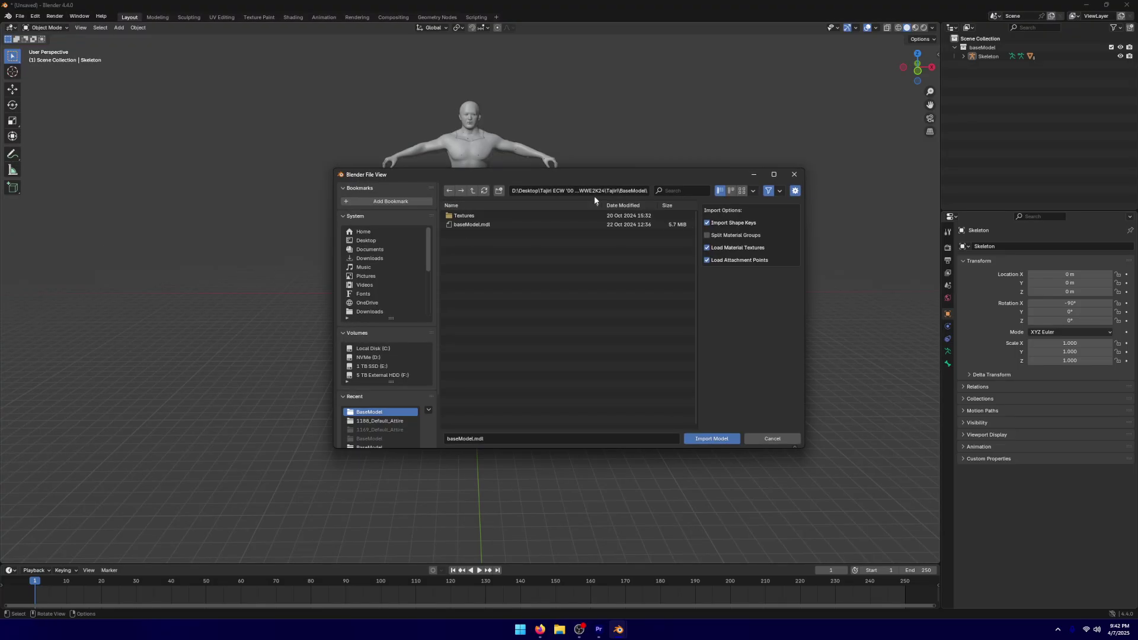
pyautogui.click(478, 191)
pyautogui.doubleClick(474, 224)
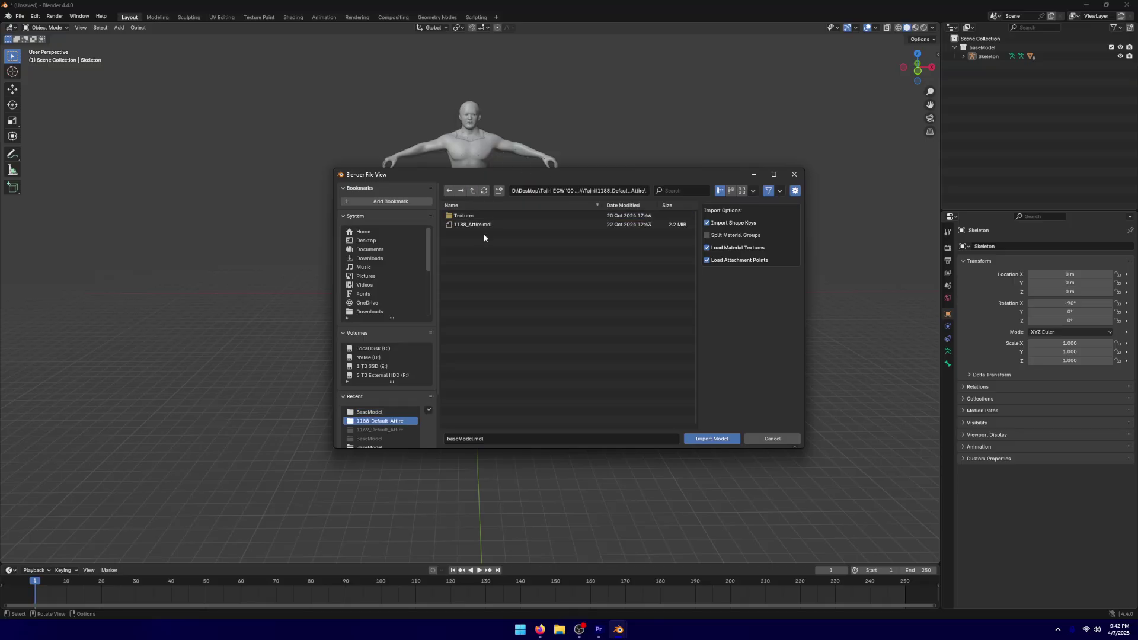
pyautogui.click(474, 225)
pyautogui.doubleClick(473, 225)
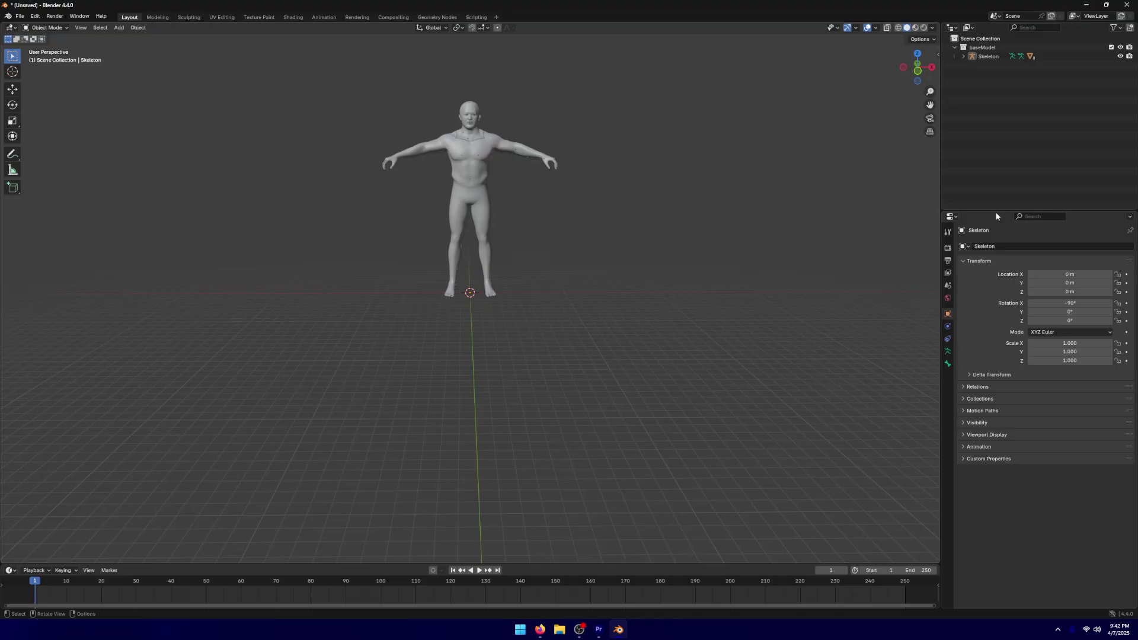
# Enlarge the outliner area and switch the viewport to material preview shading to inspect the textured character.
pyautogui.moveTo(994, 211); pyautogui.dragTo(994, 439)
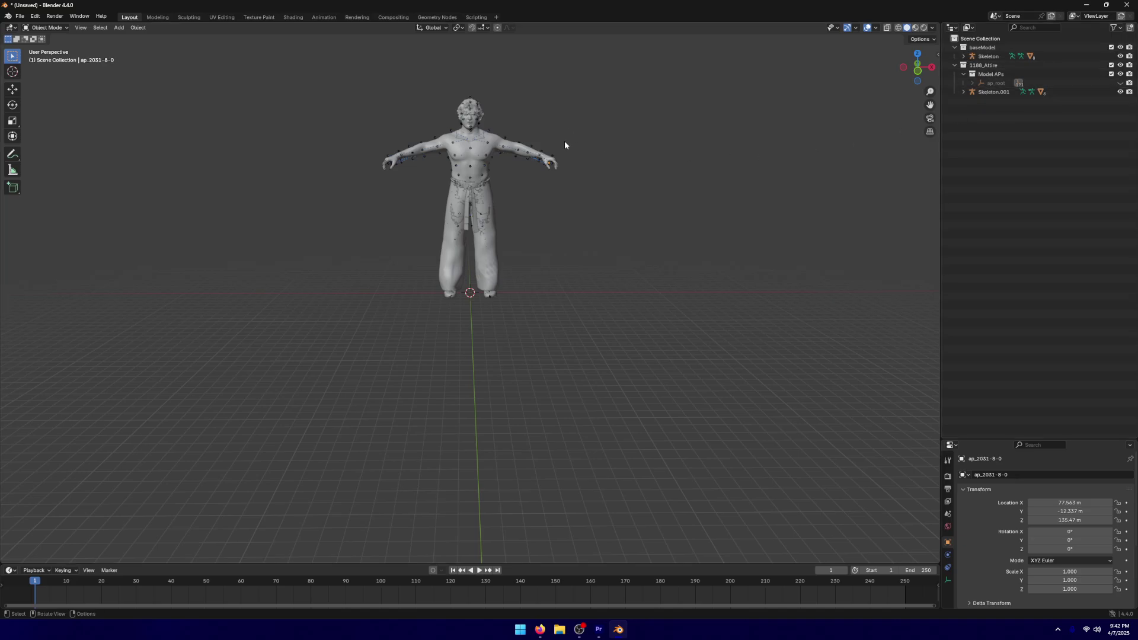
pyautogui.scroll(1, 565, 141)
pyautogui.scroll(-1, 581, 144)
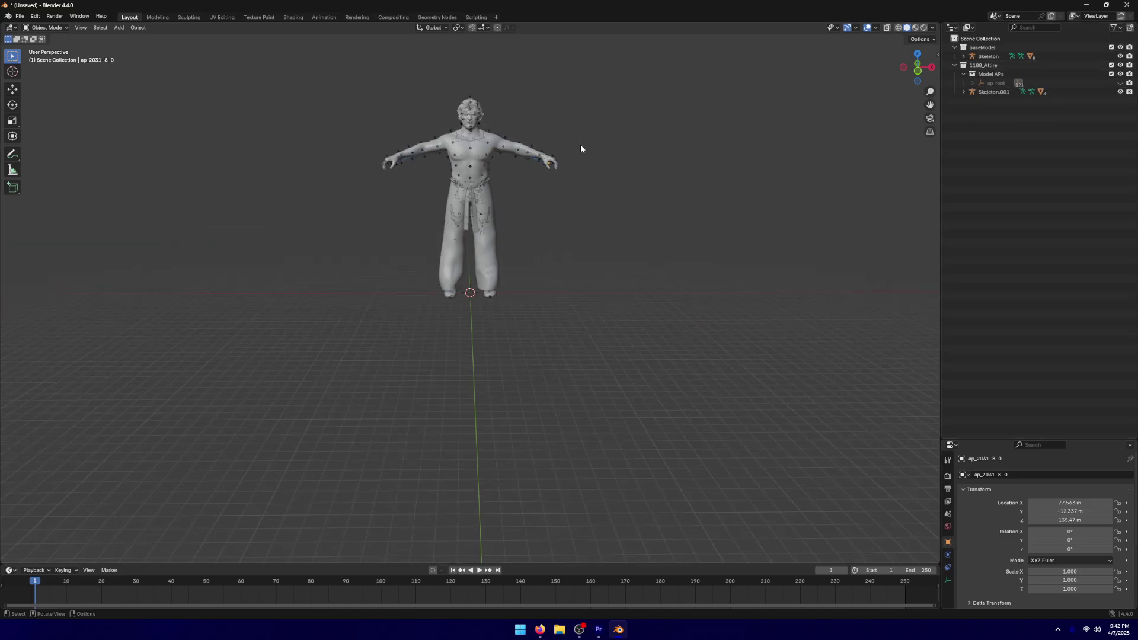
pyautogui.click(916, 28)
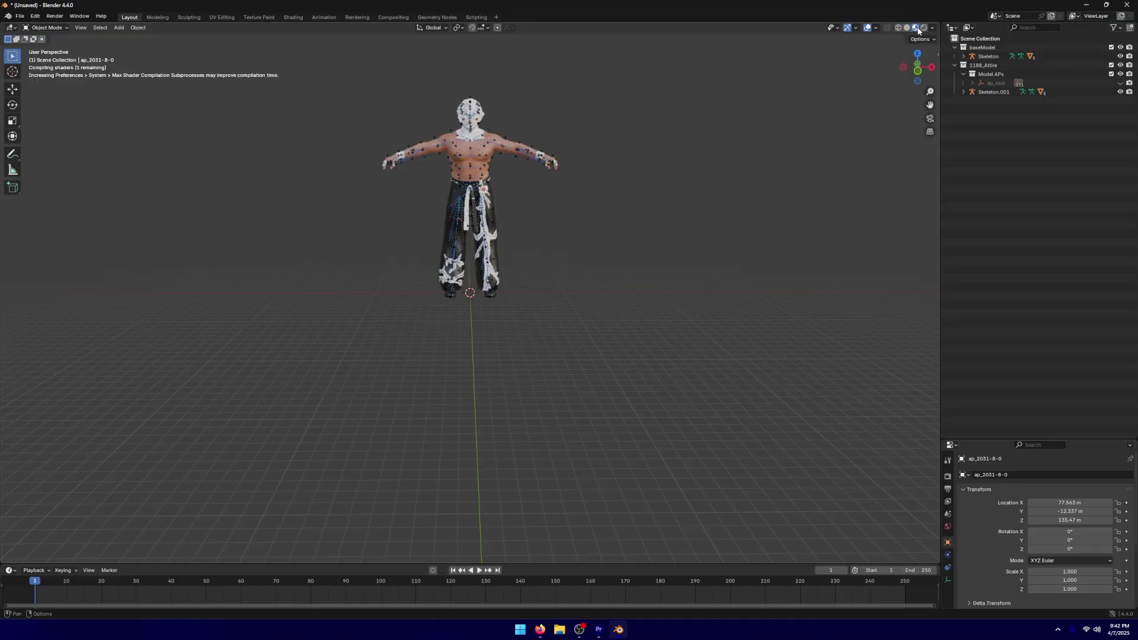
pyautogui.moveTo(744, 184)
pyautogui.mouseDown(button='middle')
pyautogui.moveTo(698, 177)
pyautogui.moveTo(766, 200)
pyautogui.moveTo(775, 189)
pyautogui.moveTo(716, 177)
pyautogui.moveTo(735, 178)
pyautogui.mouseUp(button='middle')
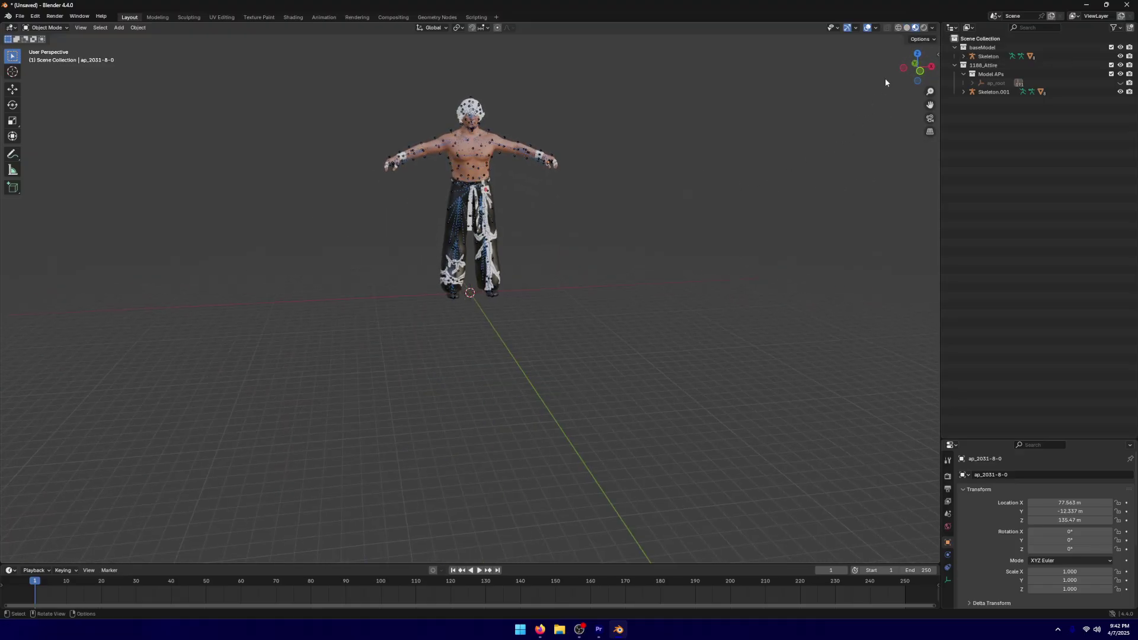
pyautogui.moveTo(569, 195)
pyautogui.mouseDown(button='middle')
pyautogui.moveTo(285, 205)
pyautogui.moveTo(558, 201)
pyautogui.mouseUp(button='middle')
# Export all eight meshes of the base model skeleton as Visual Concepts model baseModel into Tajiri's BaseModel folder, targeting WWE 2K25 MCD v2.9.
pyautogui.click(963, 56)
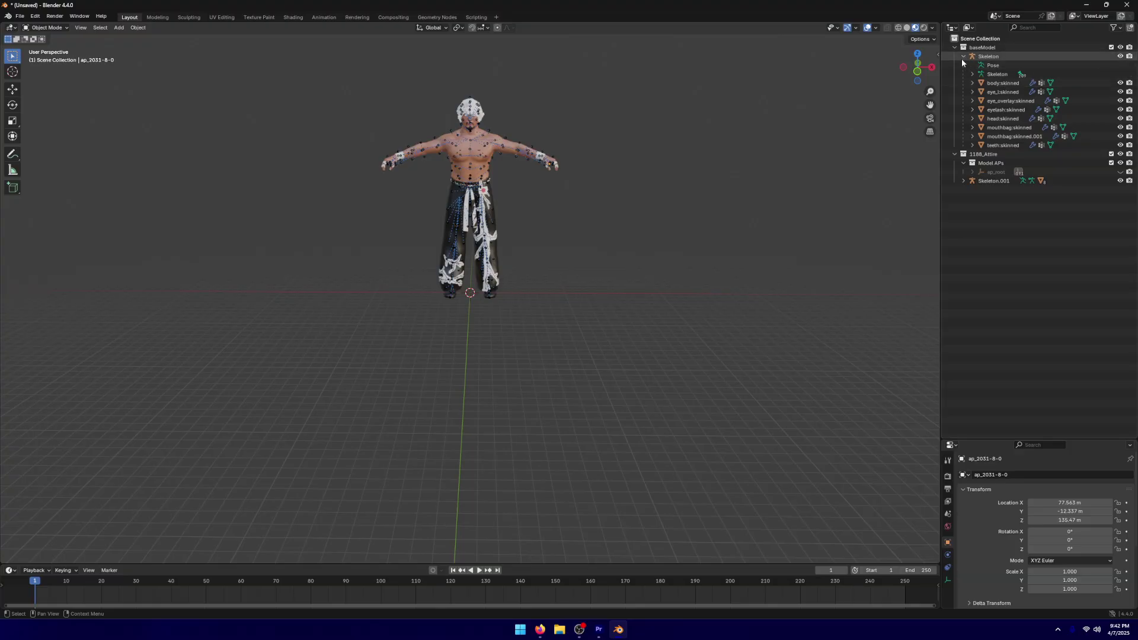
pyautogui.click(996, 84)
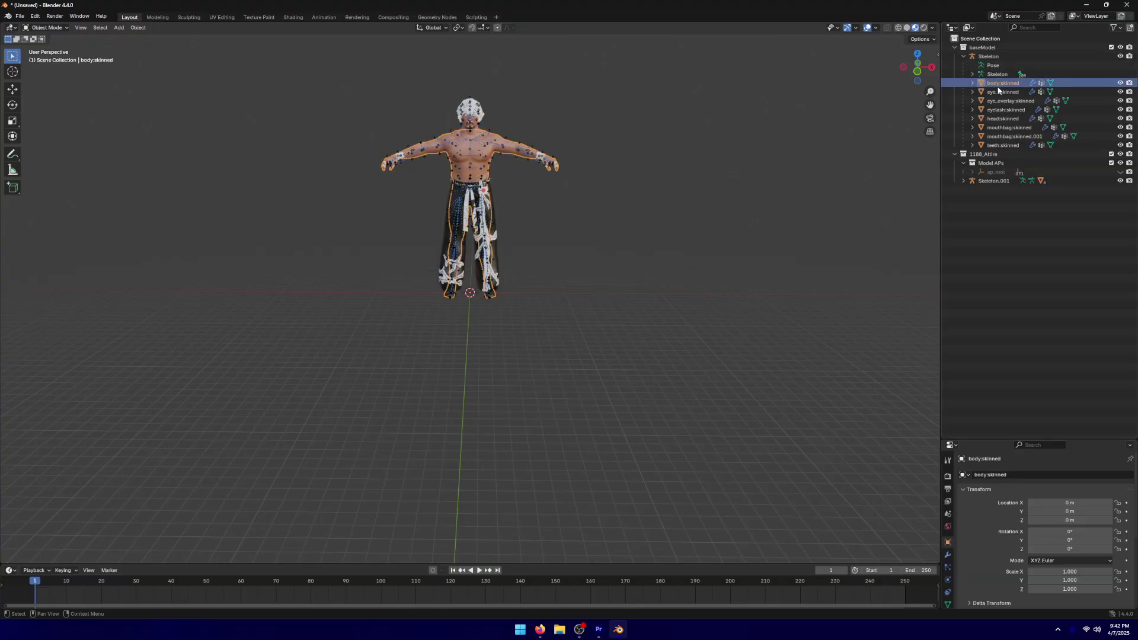
pyautogui.keyDown('shift'); pyautogui.click(1006, 146); pyautogui.keyUp('shift')
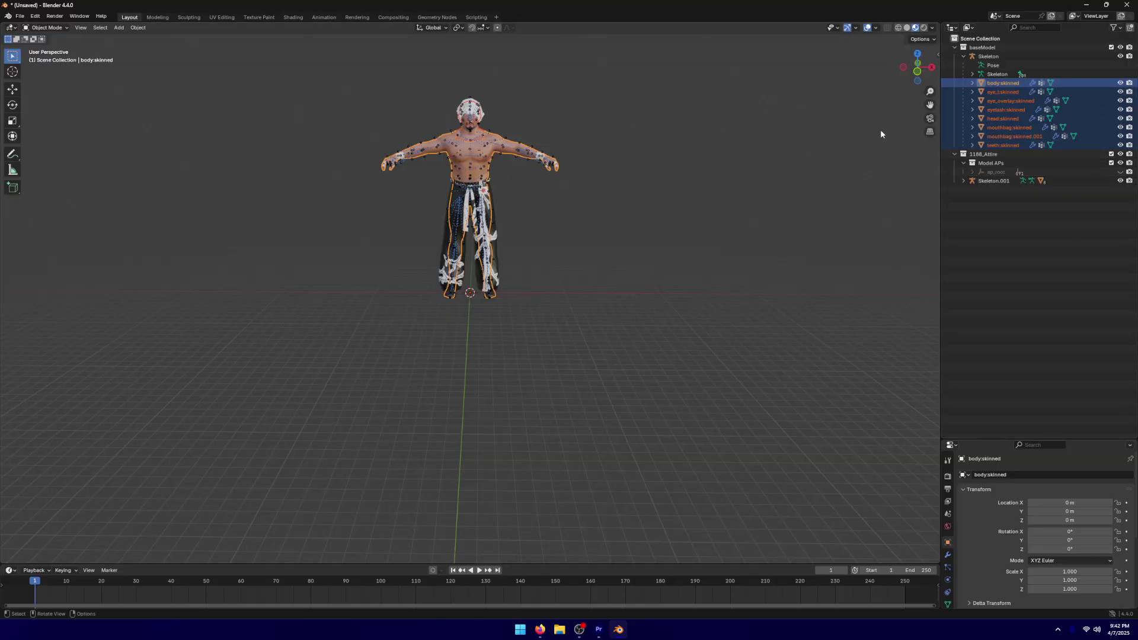
pyautogui.click(20, 16)
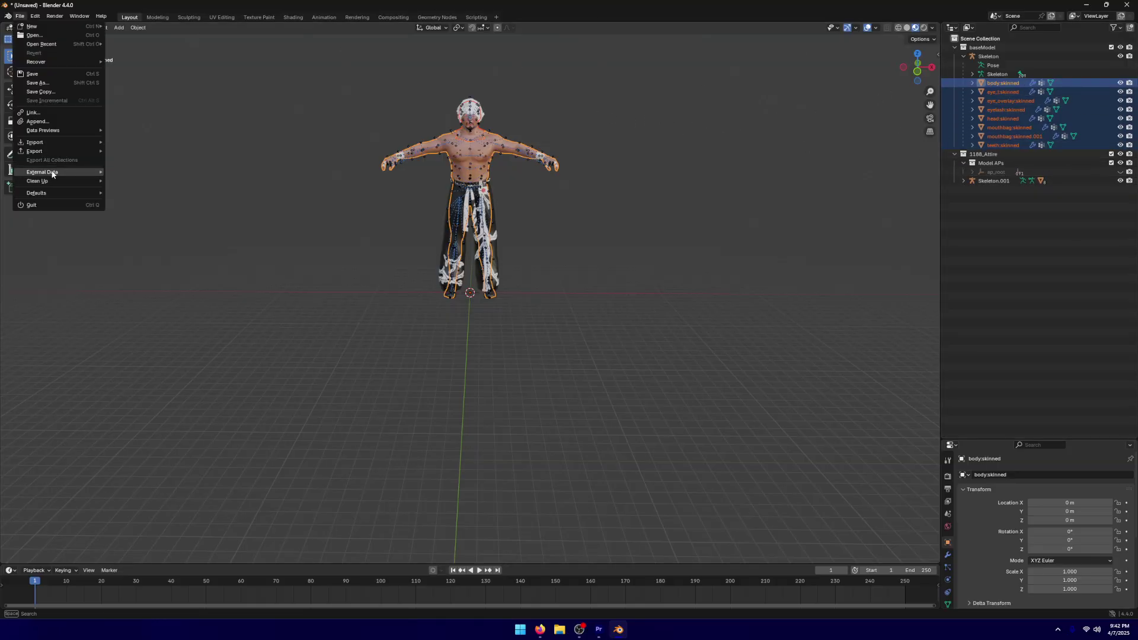
pyautogui.moveTo(41, 157)
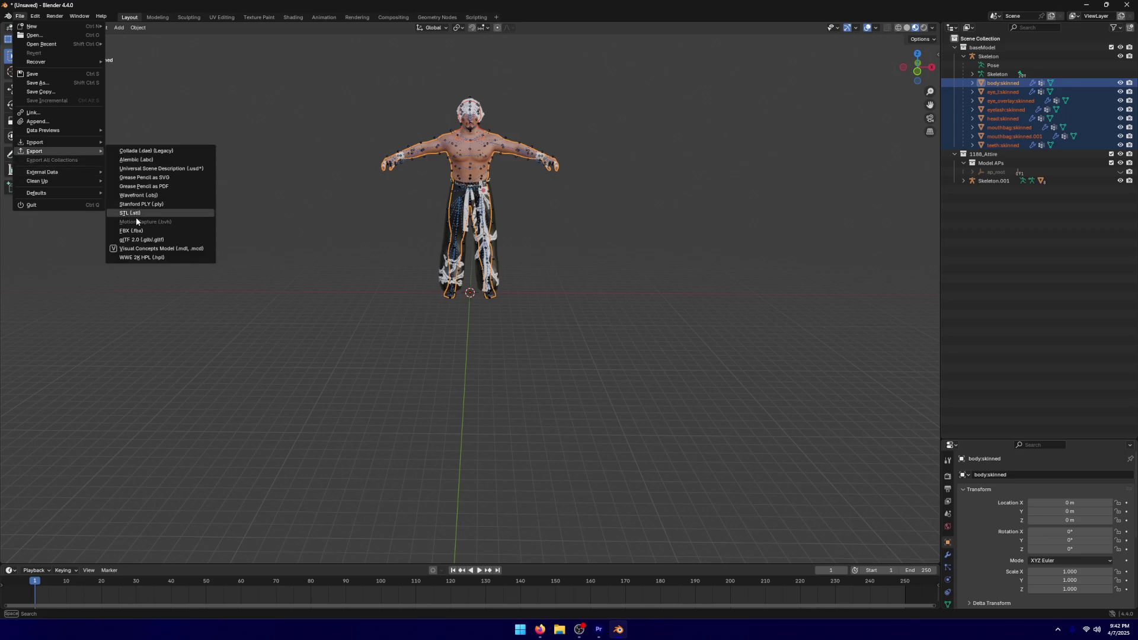
pyautogui.click(153, 249)
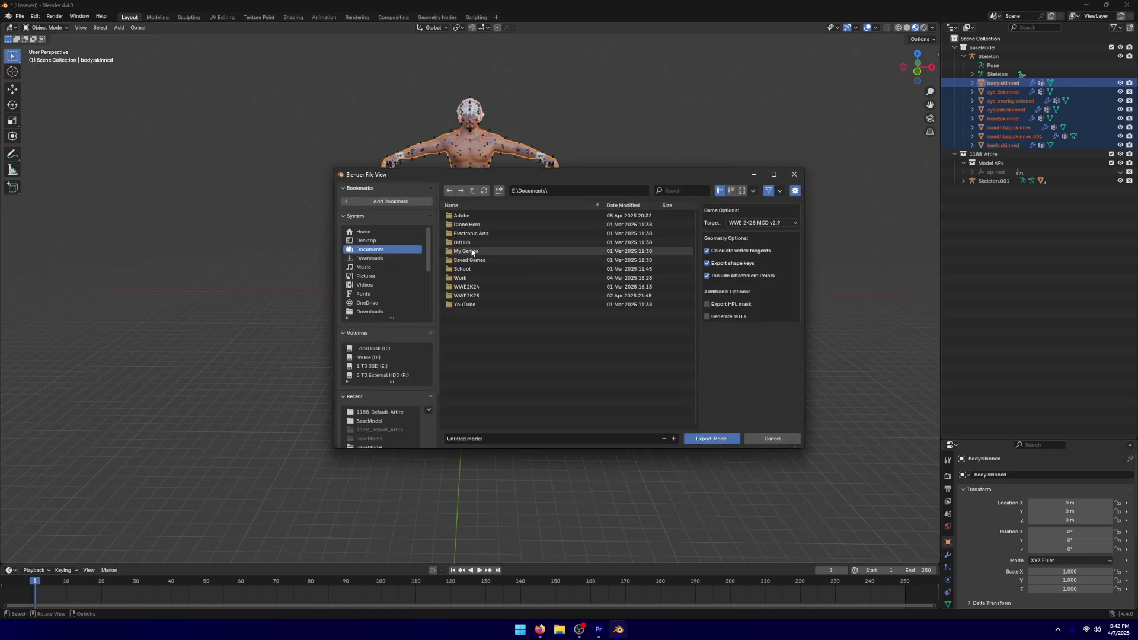
pyautogui.click(376, 242)
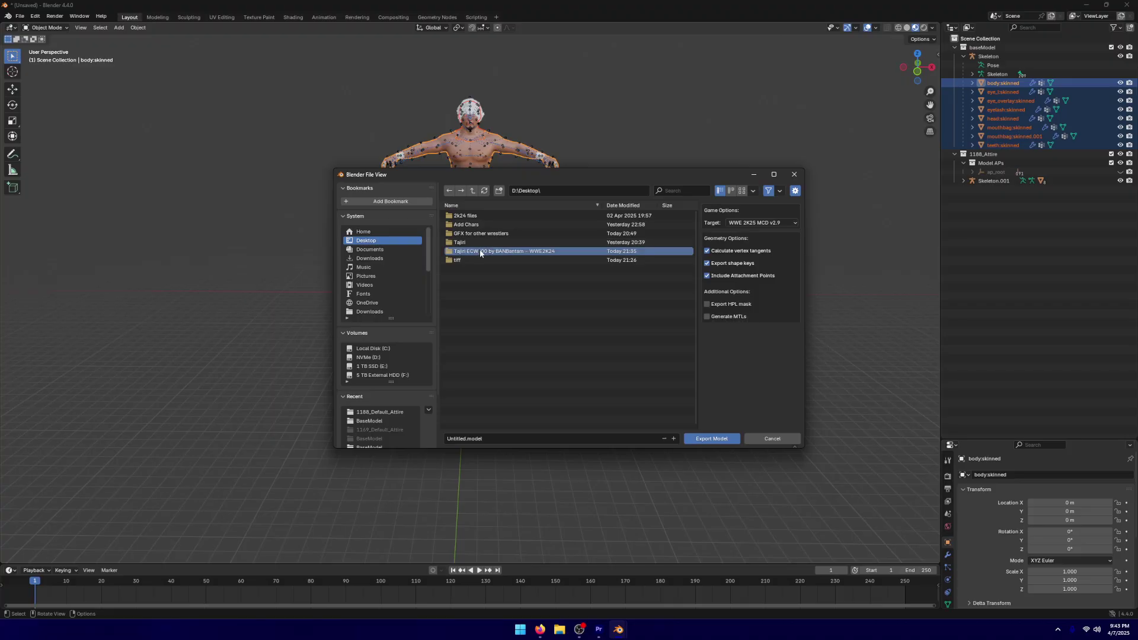
pyautogui.doubleClick(478, 251)
pyautogui.click(466, 217)
pyautogui.doubleClick(467, 218)
pyautogui.click(479, 226)
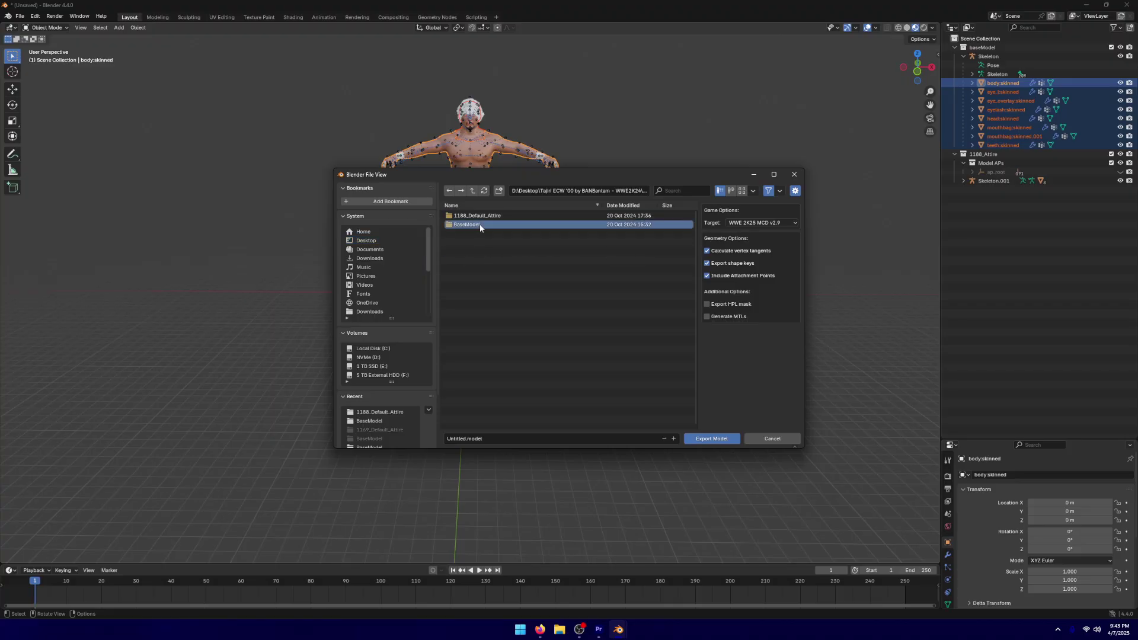
pyautogui.doubleClick(525, 225)
pyautogui.click(518, 225)
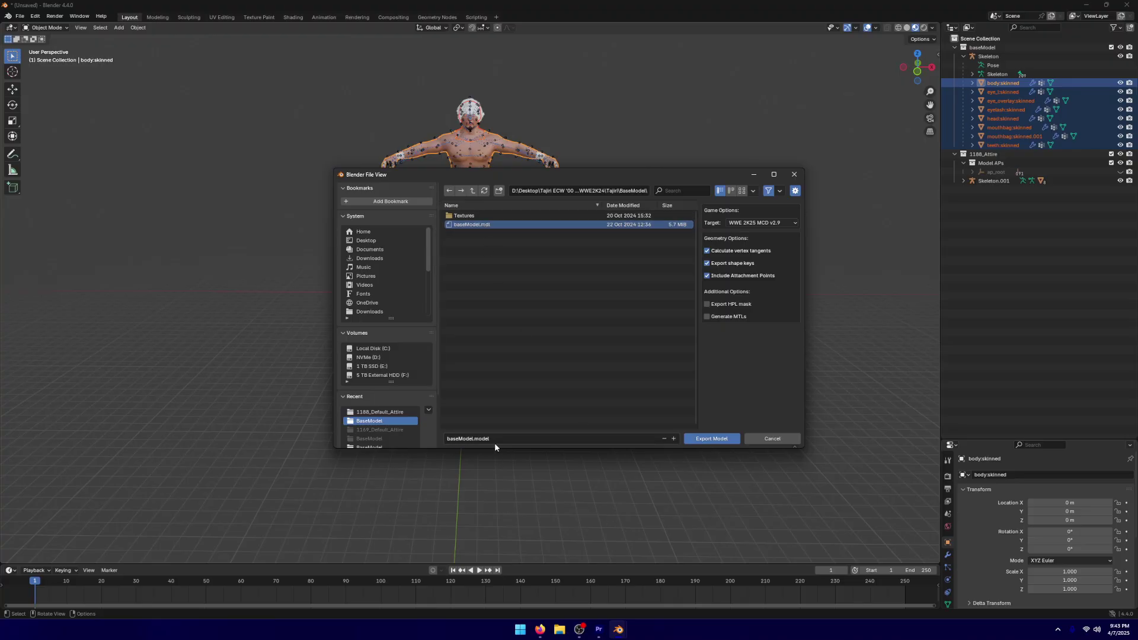
pyautogui.click(707, 439)
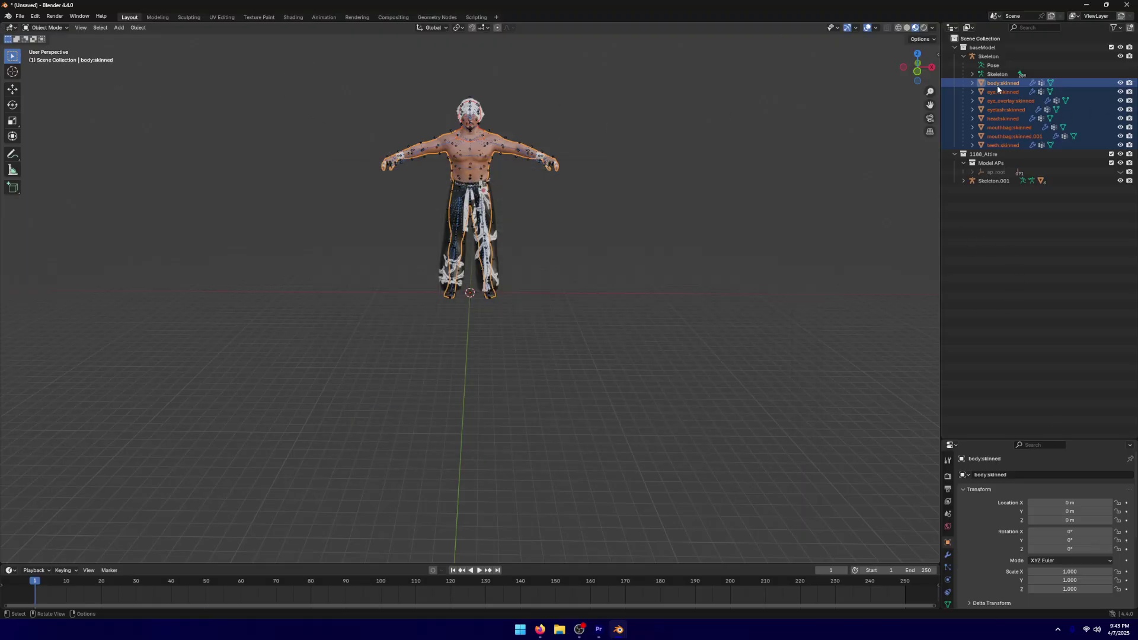
pyautogui.keyDown('shift'); pyautogui.click(470, 176); pyautogui.keyUp('shift')
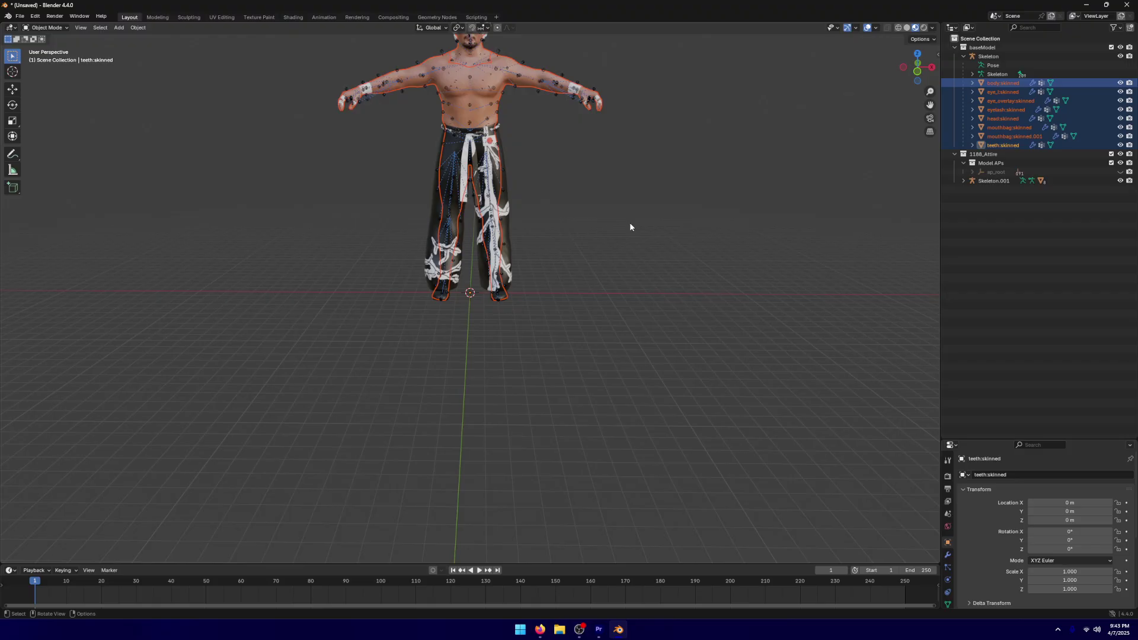
pyautogui.click(1001, 120)
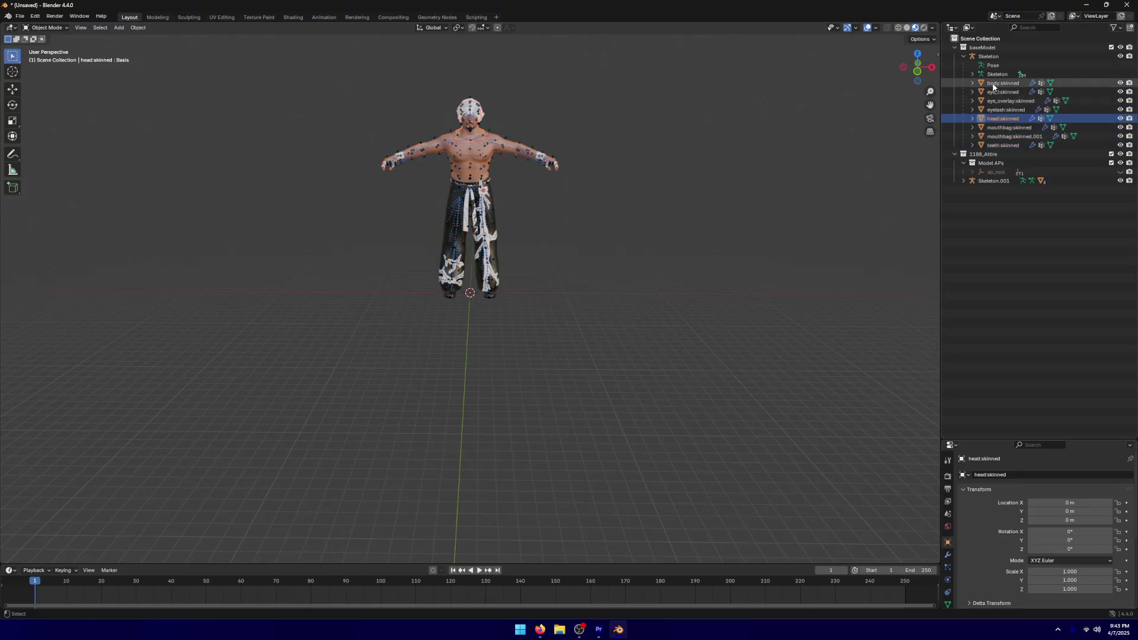
pyautogui.keyDown('ctrl'); pyautogui.click(1007, 83); pyautogui.keyUp('ctrl')
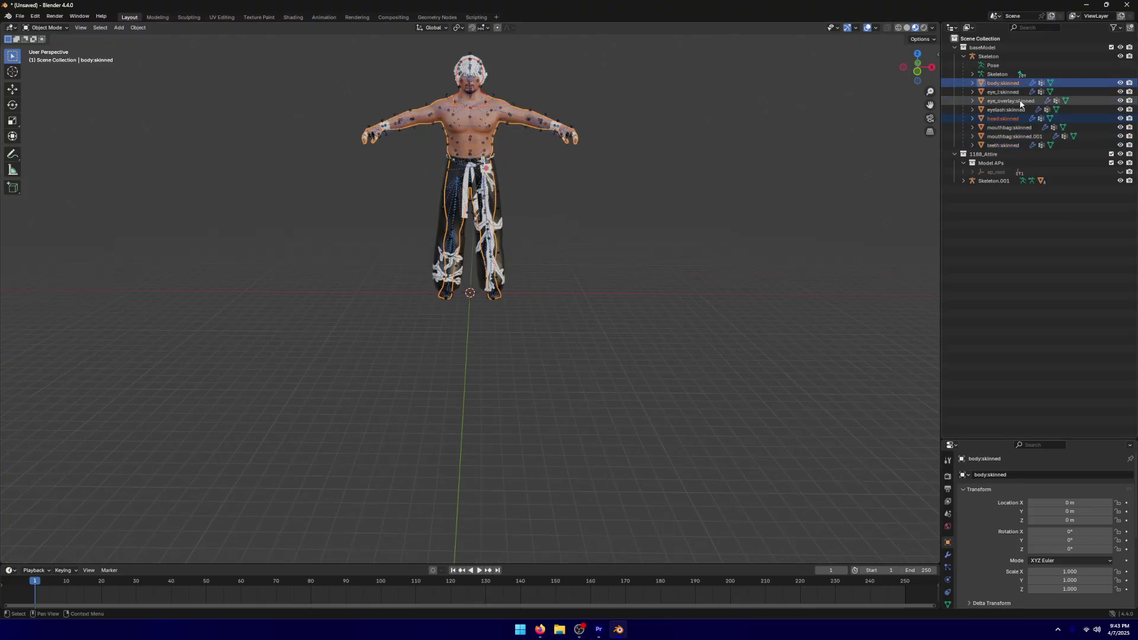
# Export the head and body meshes as a WWE 2K HPL file, overwriting 1188_Attire.hpl in Tajiri's 1188_Default_Attire folder.
pyautogui.click(1011, 119)
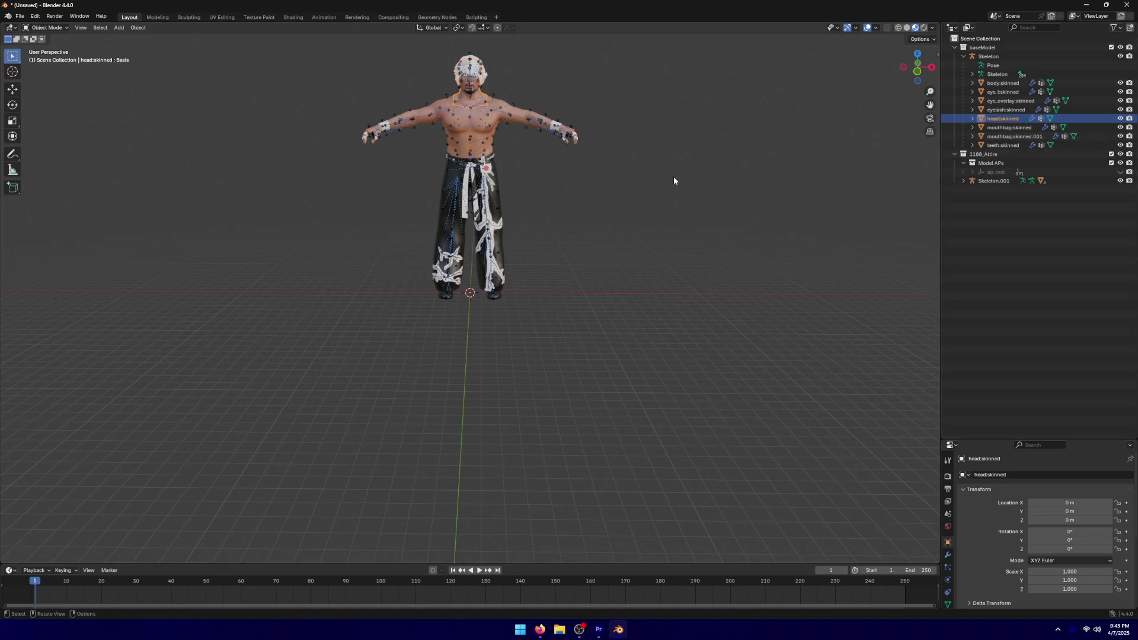
pyautogui.keyDown('ctrl'); pyautogui.click(1002, 83); pyautogui.keyUp('ctrl')
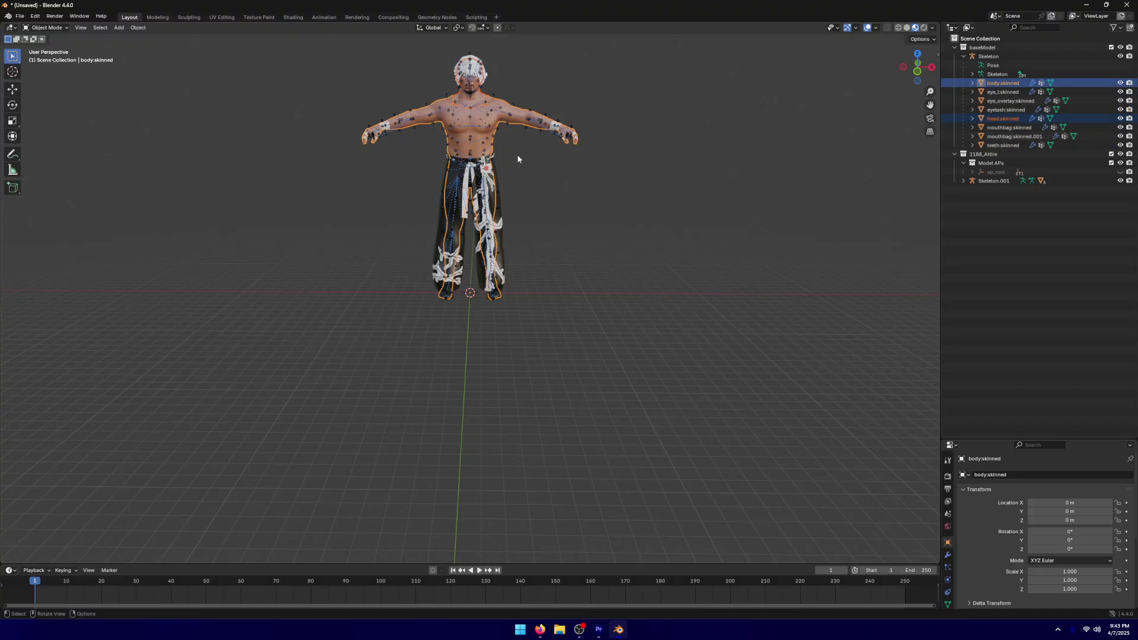
pyautogui.click(20, 16)
pyautogui.moveTo(52, 151)
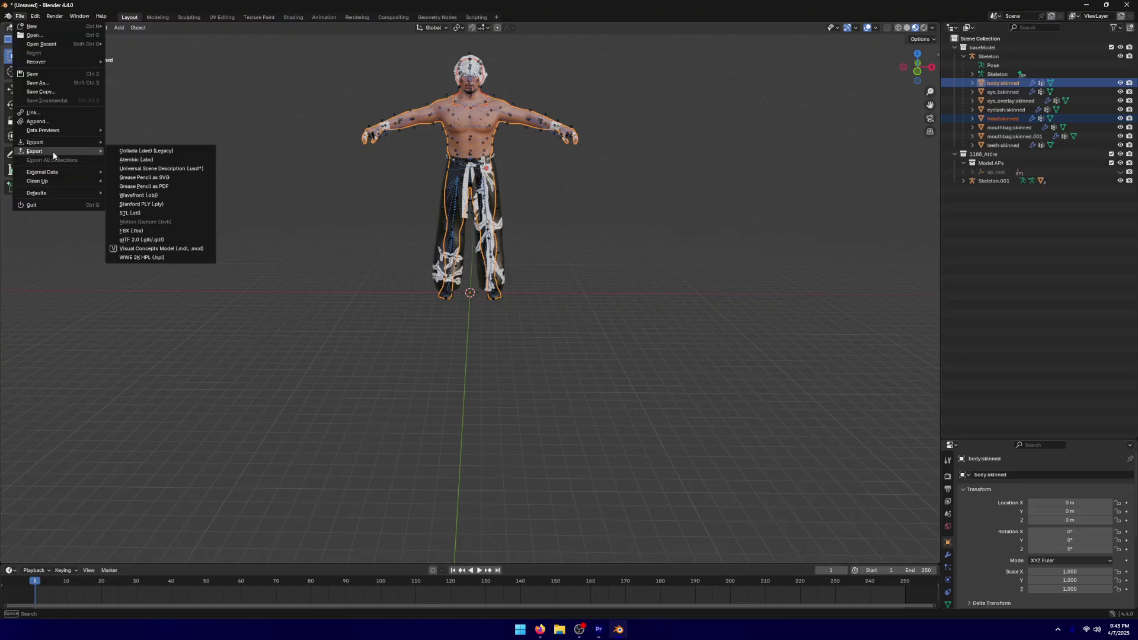
pyautogui.click(171, 255)
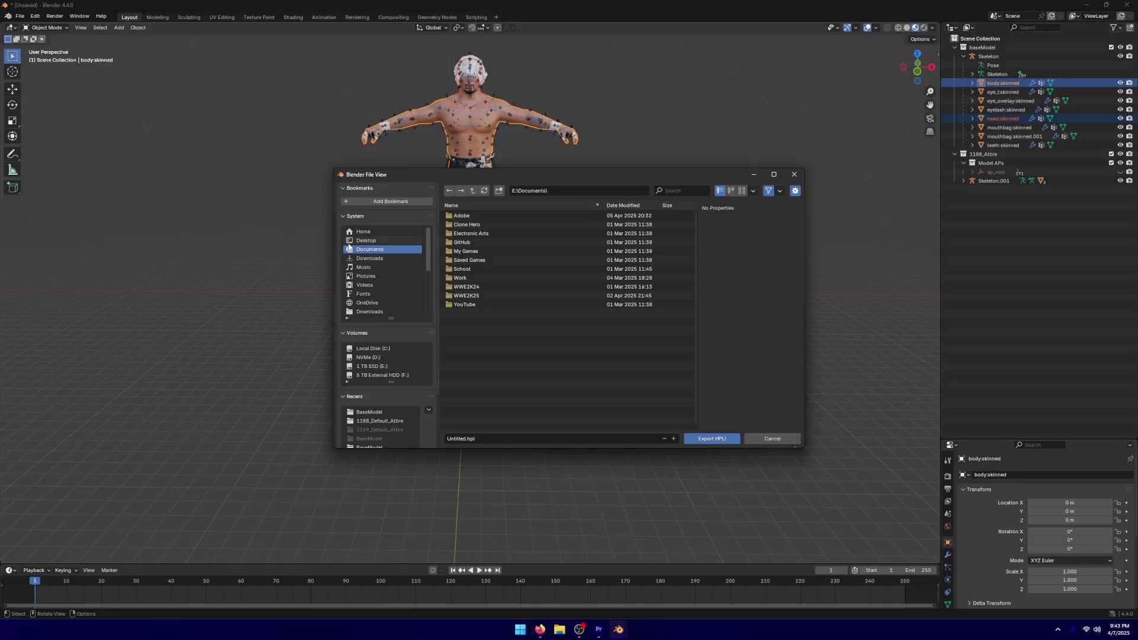
pyautogui.click(359, 242)
pyautogui.doubleClick(483, 249)
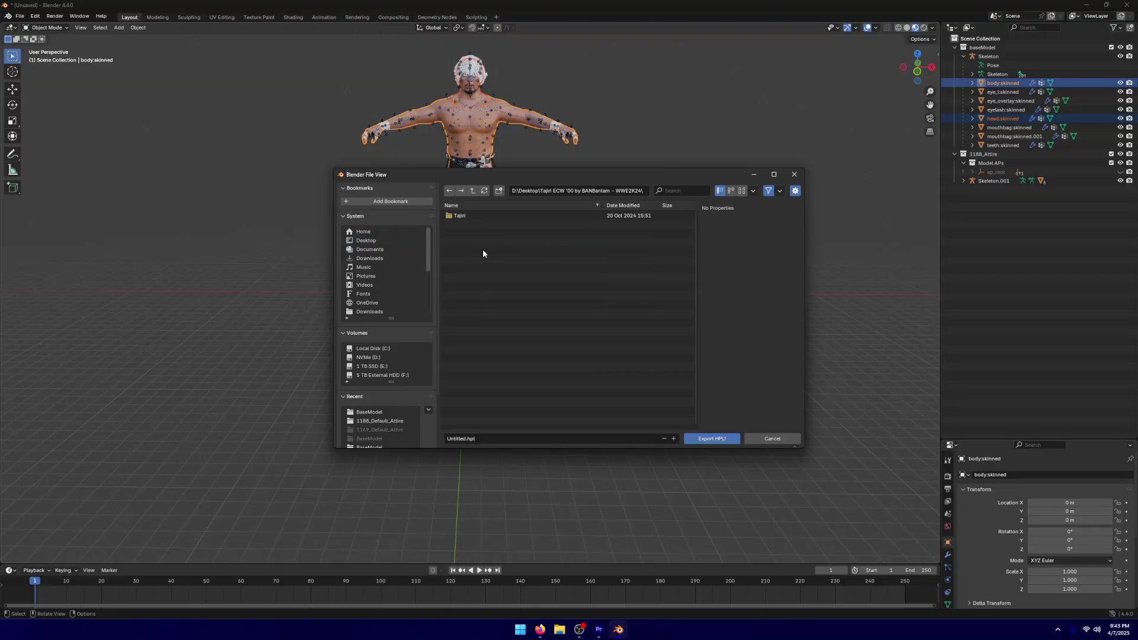
pyautogui.doubleClick(457, 216)
pyautogui.click(486, 216)
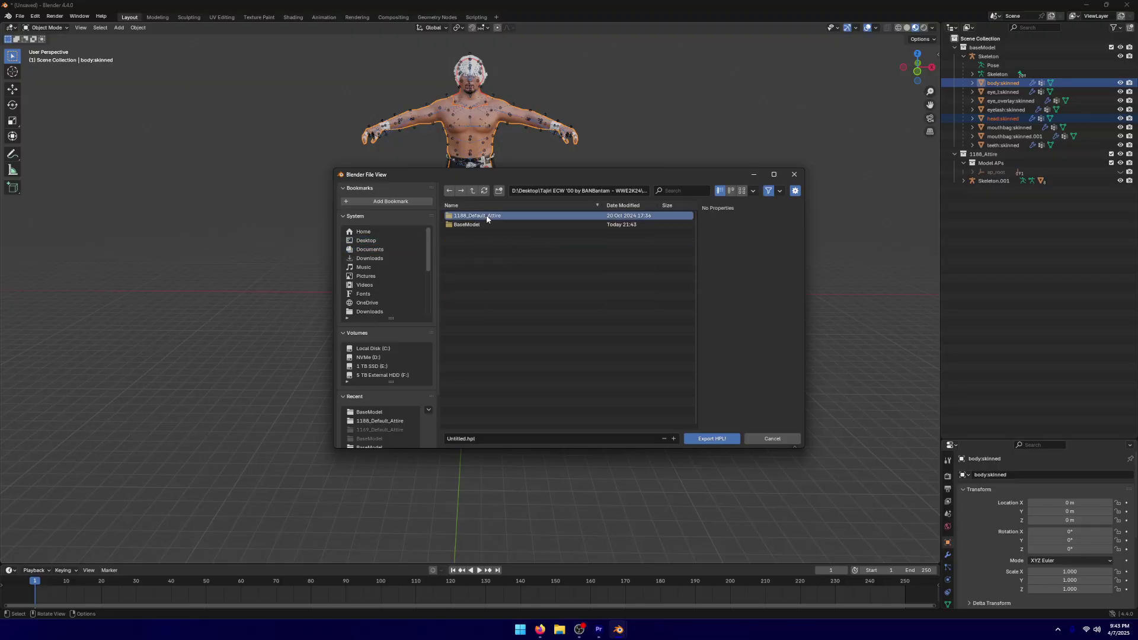
pyautogui.doubleClick(487, 216)
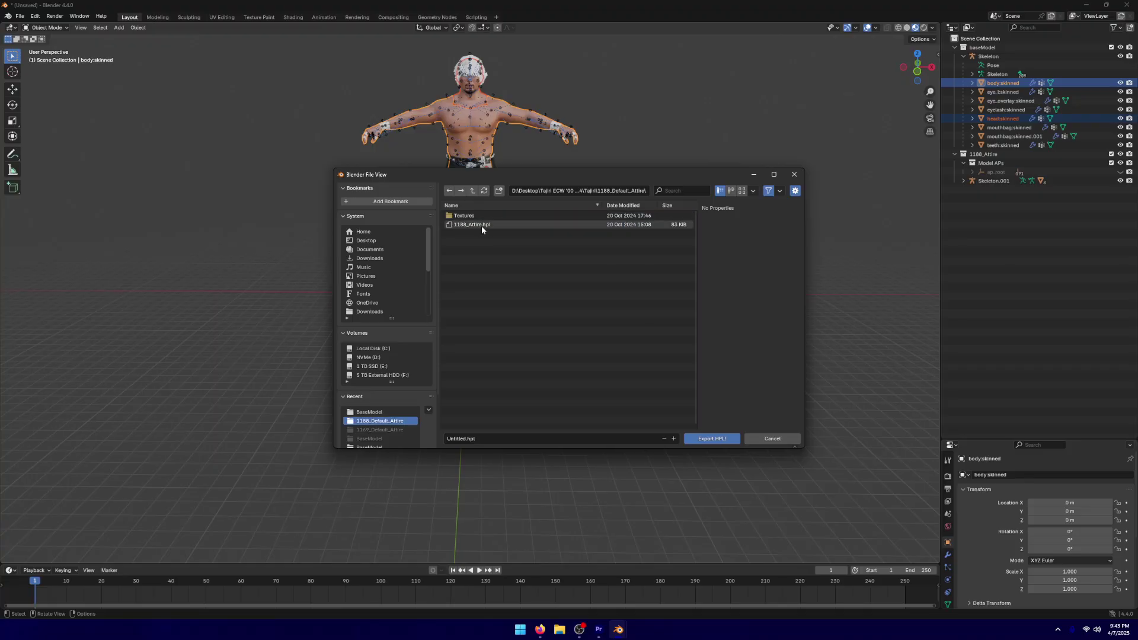
pyautogui.click(481, 226)
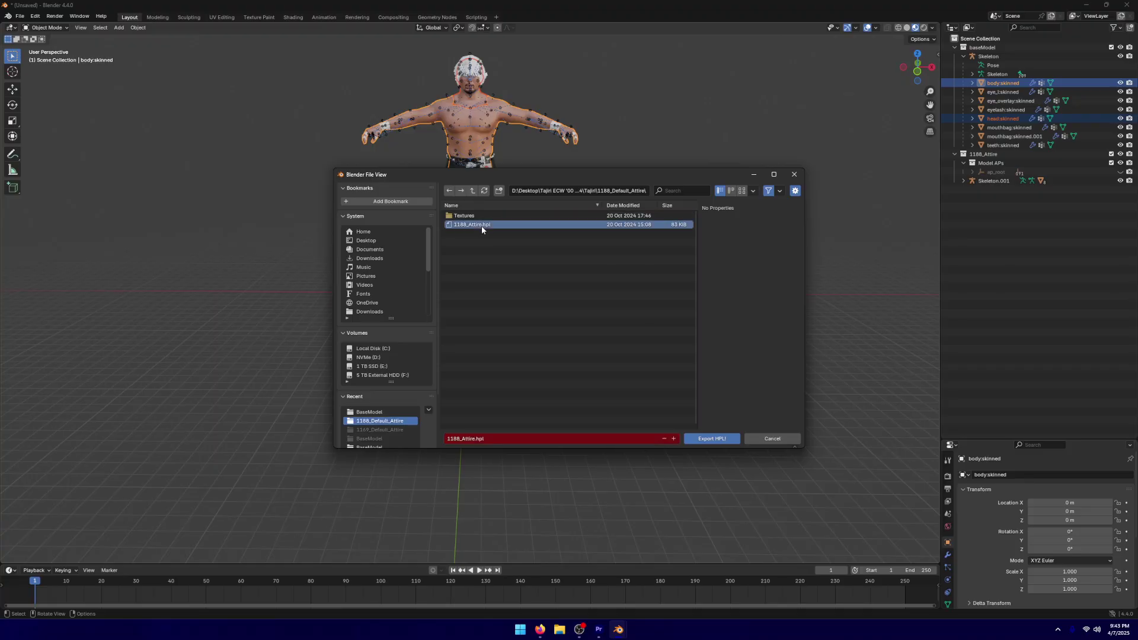
pyautogui.doubleClick(482, 225)
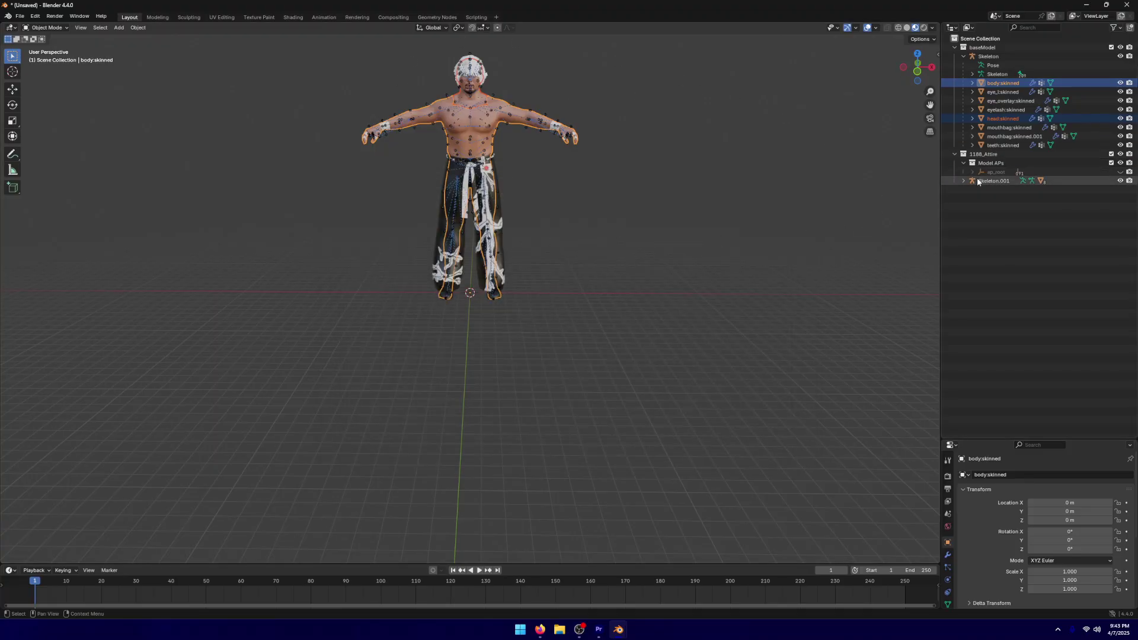
# Export all meshes of the attire skeleton as Visual Concepts model 1188_Attire into the 1188_Default_Attire folder, targeting WWE 2K25 MCD v2.9.
pyautogui.click(964, 181)
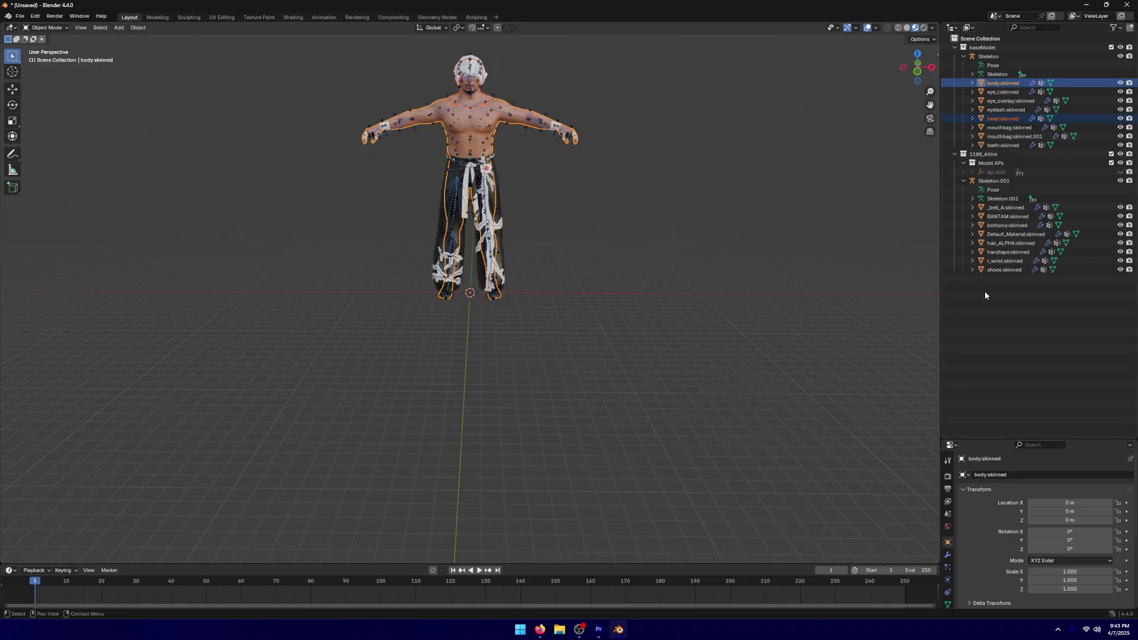
pyautogui.moveTo(984, 284); pyautogui.dragTo(1004, 206)
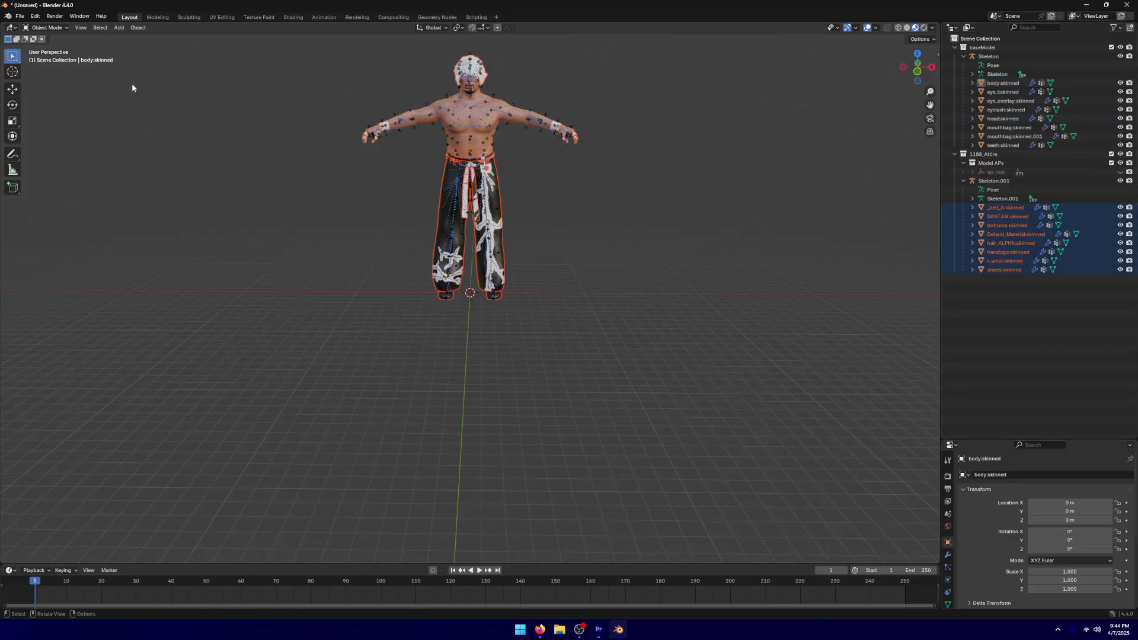
pyautogui.click(21, 17)
pyautogui.moveTo(65, 152)
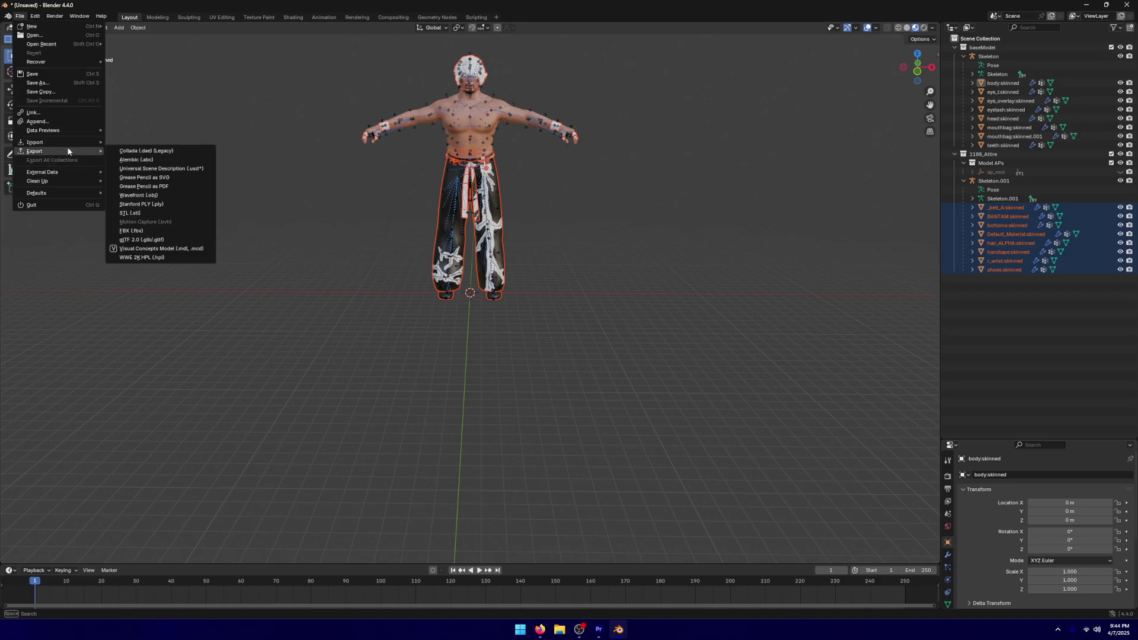
pyautogui.click(190, 250)
pyautogui.click(473, 191)
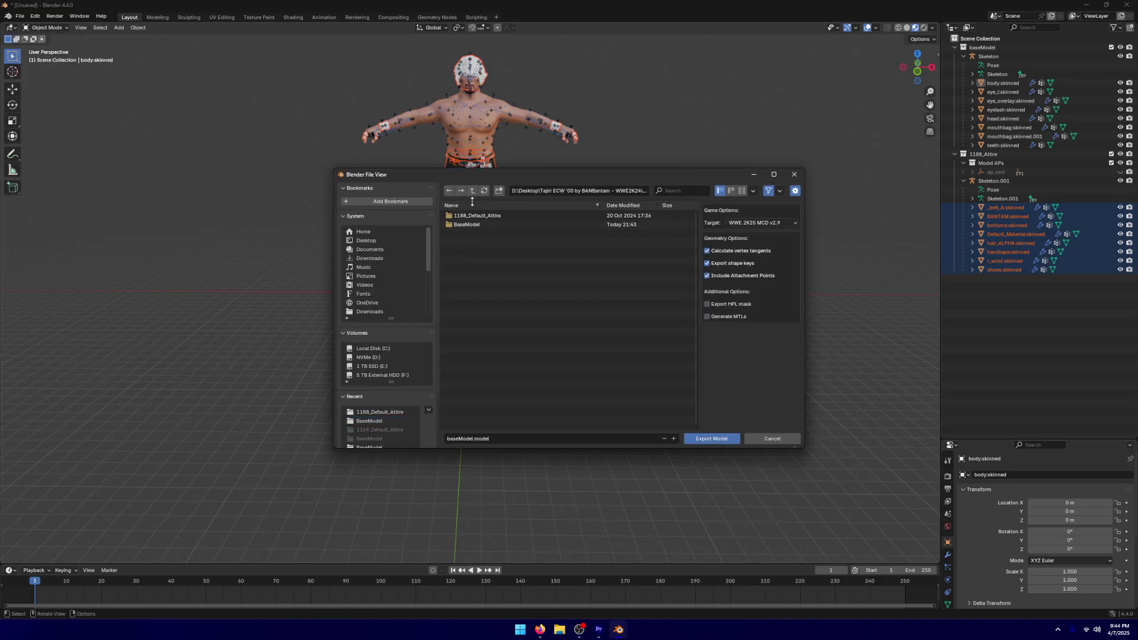
pyautogui.doubleClick(477, 216)
pyautogui.click(508, 226)
pyautogui.doubleClick(510, 225)
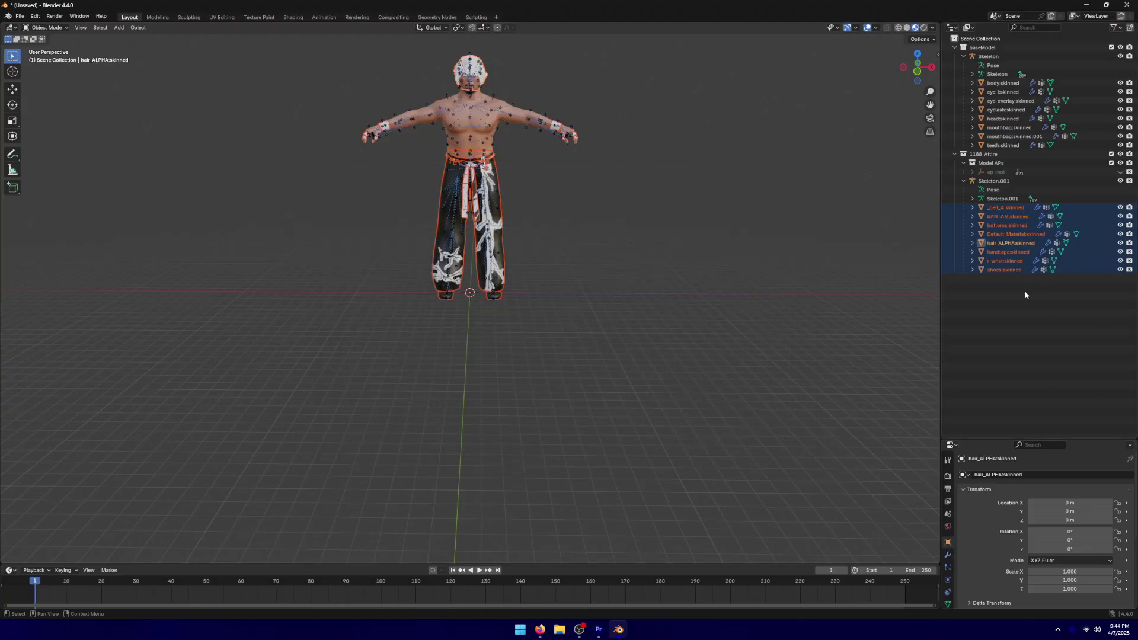
# Switch to File Explorer and delete the old baseModel.mdl from the BaseModel folder inside the desktop's Tajiri ECW '00 folder.
pyautogui.click(1086, 5)
pyautogui.doubleClick(339, 373)
pyautogui.doubleClick(169, 78)
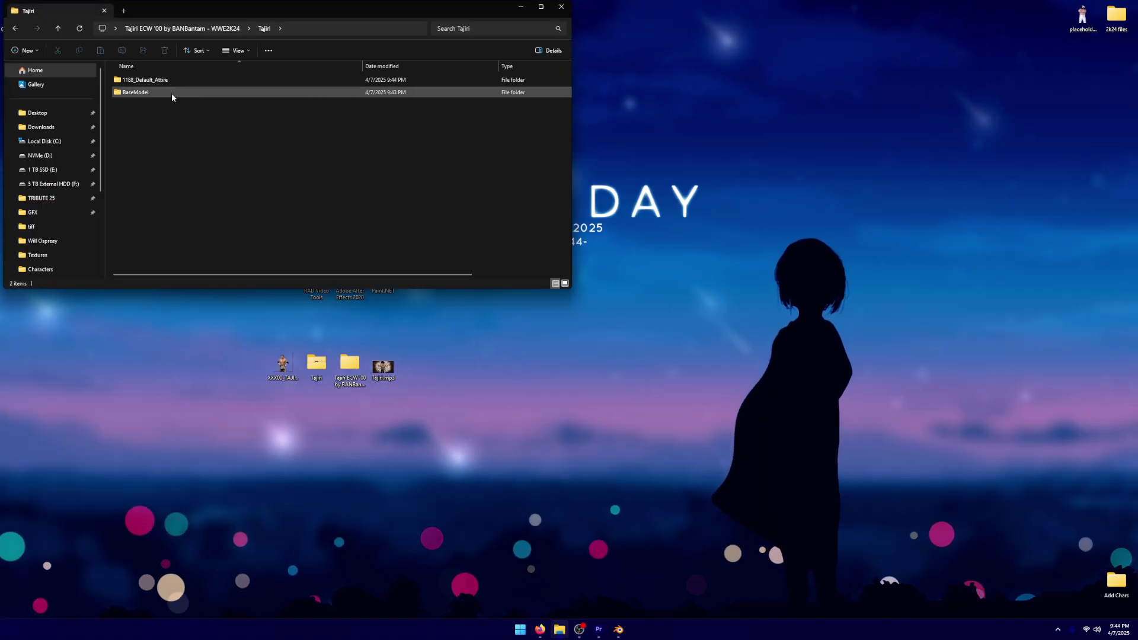
pyautogui.doubleClick(172, 92)
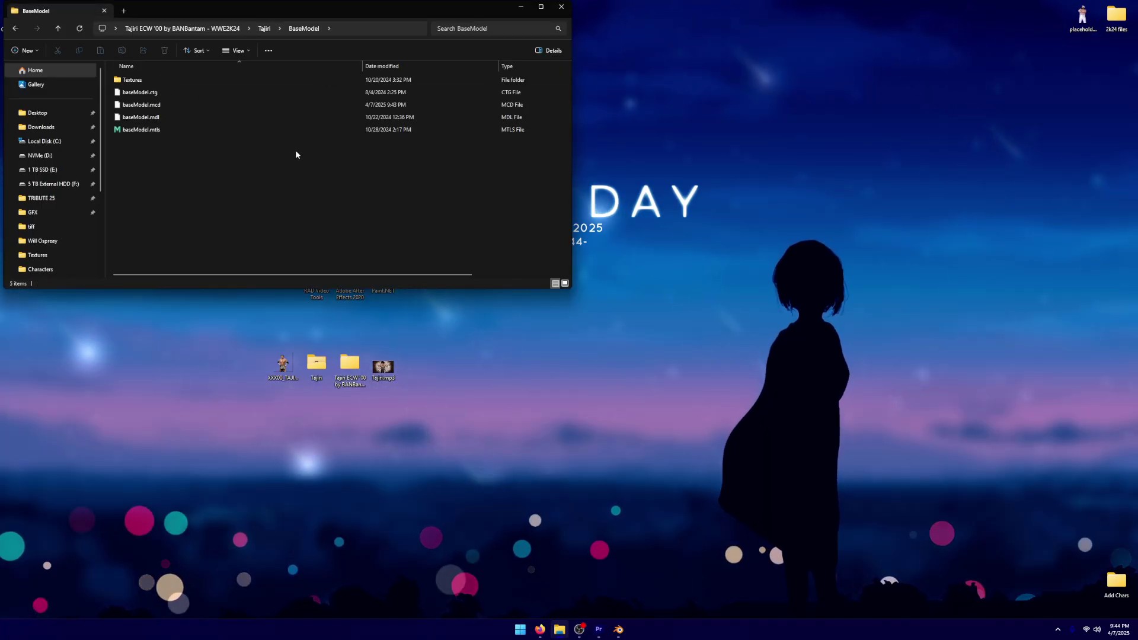
pyautogui.click(167, 104)
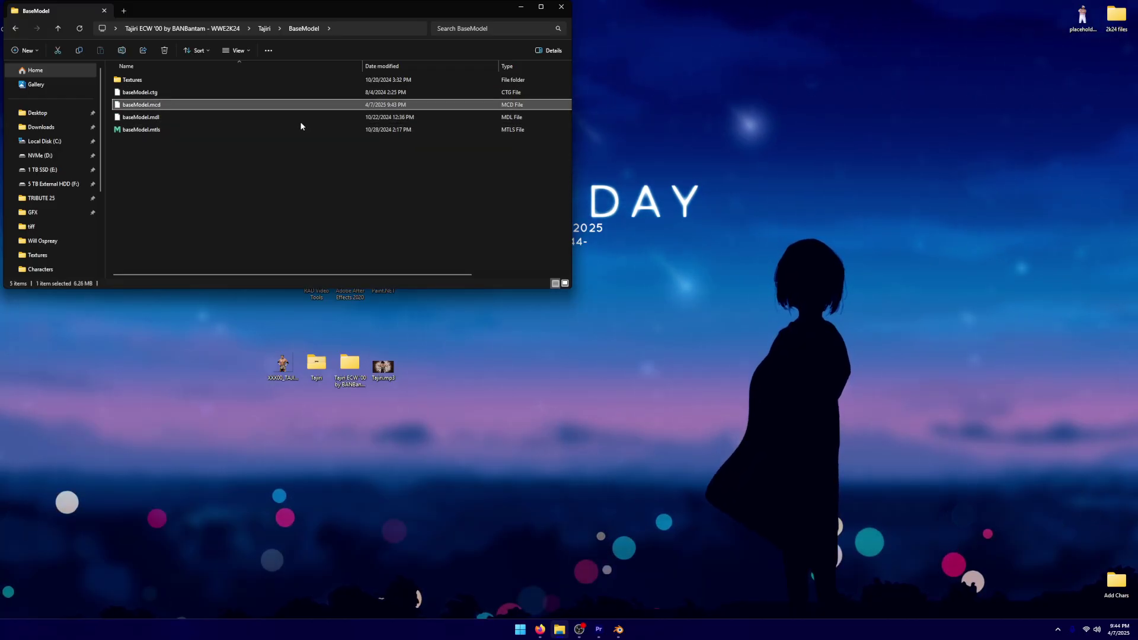
pyautogui.click(267, 117)
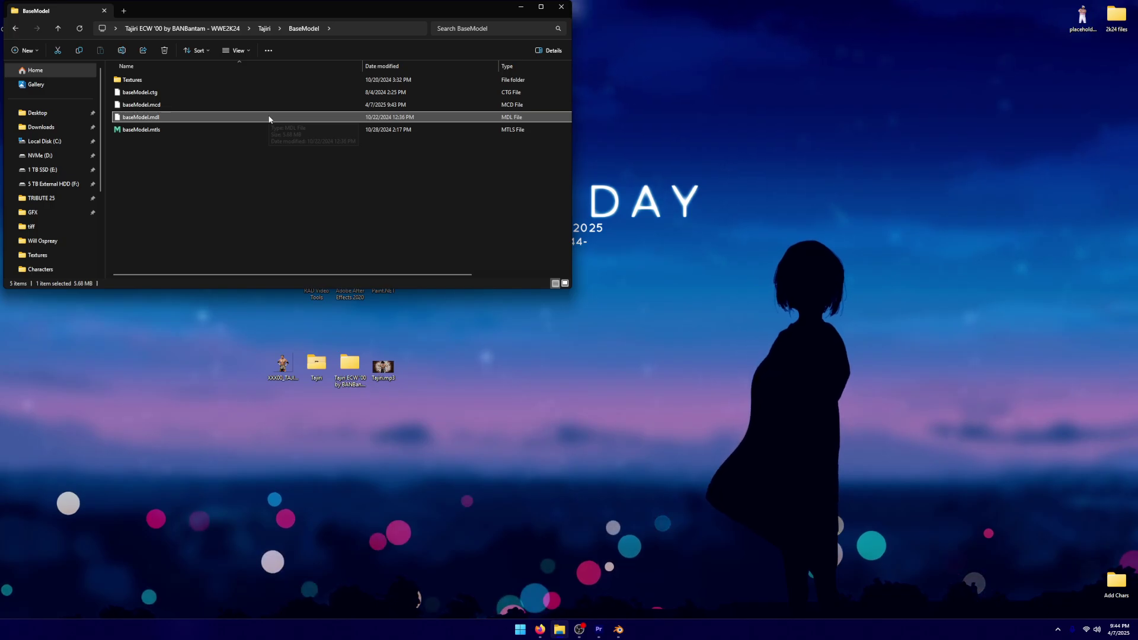
pyautogui.press('Delete')
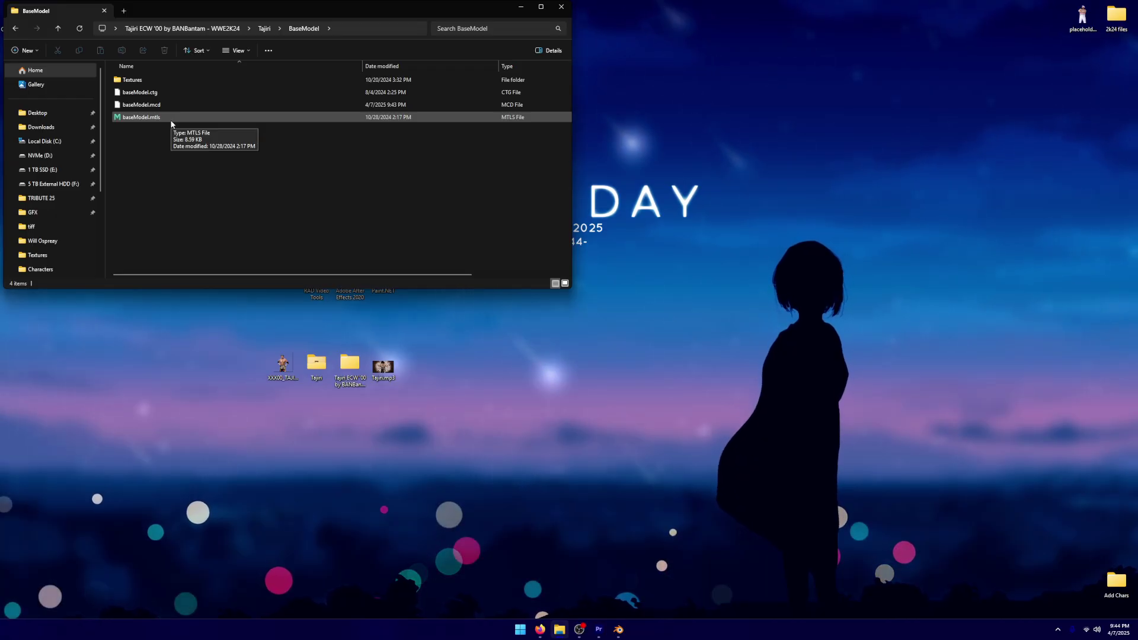
# Open baseModel.mtls with MaterialEditor.exe from the WWE 2K25 Cakeview folder, making it the permanent default app for .mtls files.
pyautogui.click(172, 119)
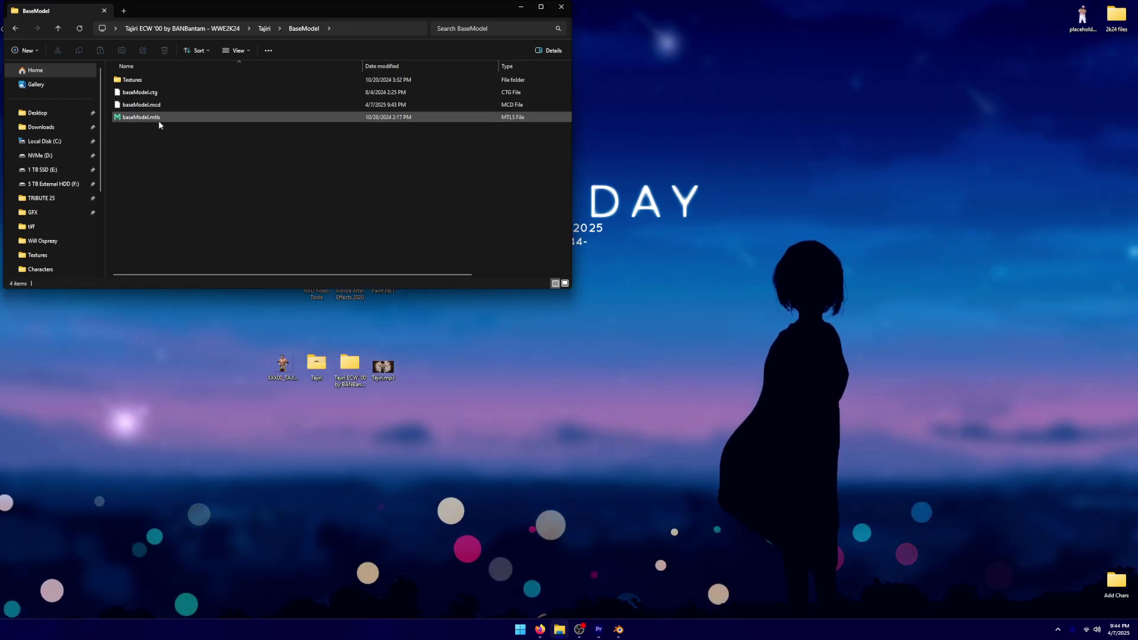
pyautogui.rightClick(158, 119)
pyautogui.click(141, 136)
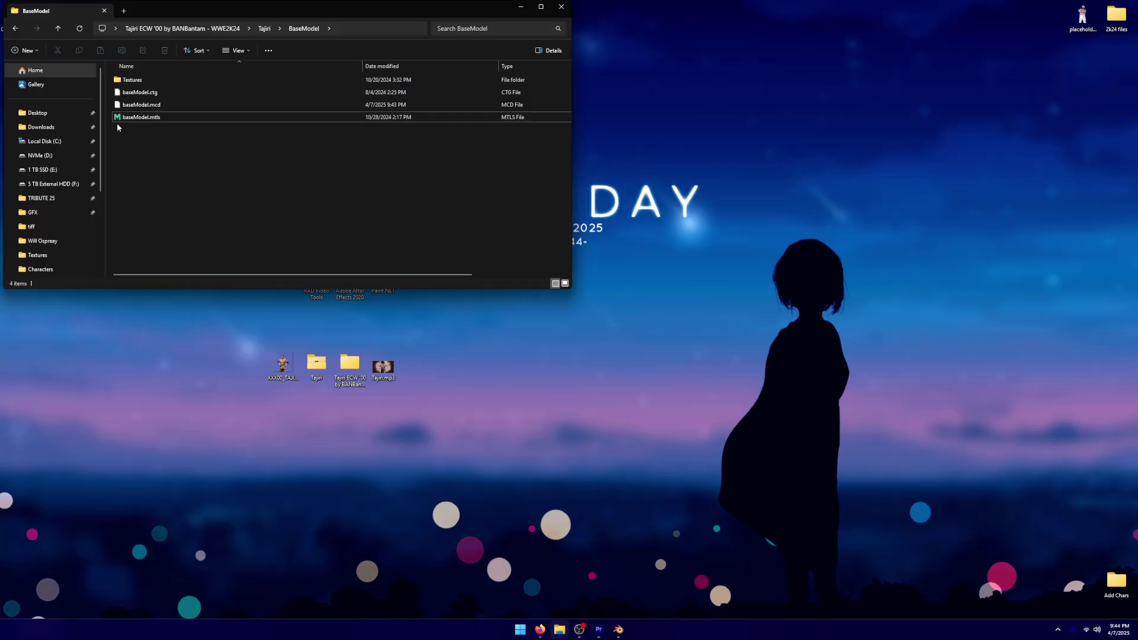
pyautogui.rightClick(181, 121)
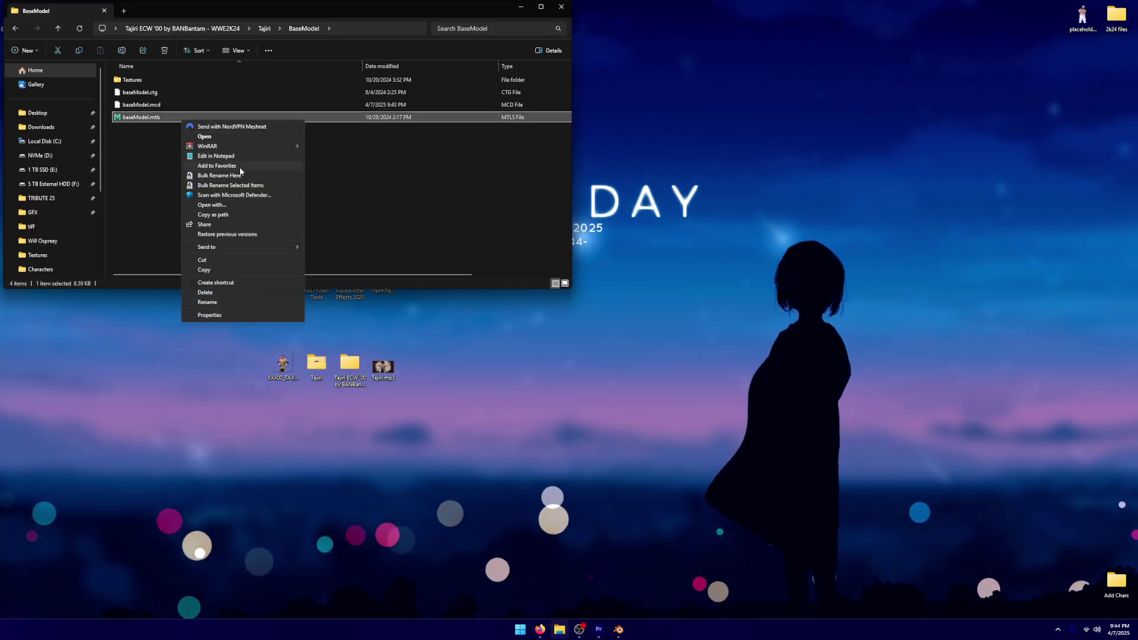
pyautogui.click(212, 204)
pyautogui.scroll(-3, 600, 426)
pyautogui.click(544, 418)
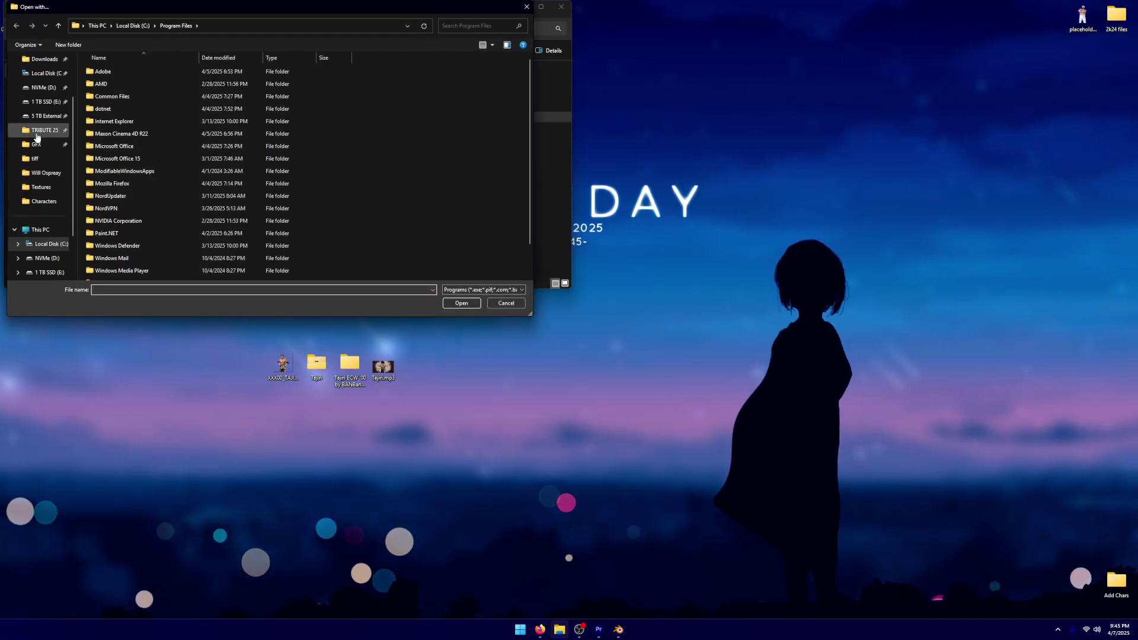
pyautogui.click(45, 130)
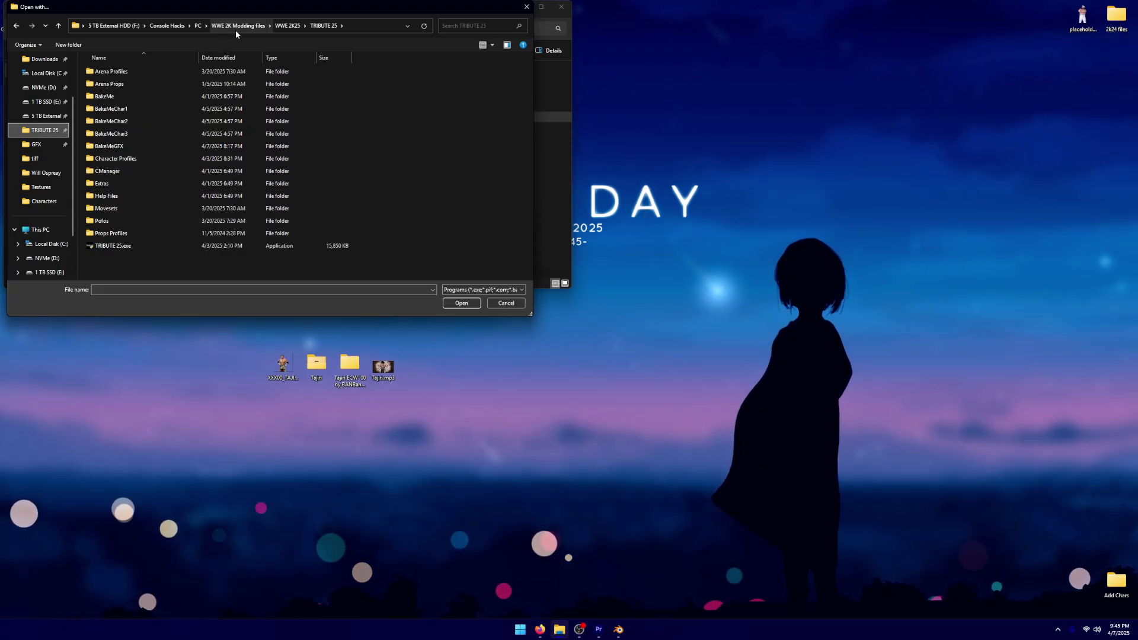
pyautogui.click(283, 26)
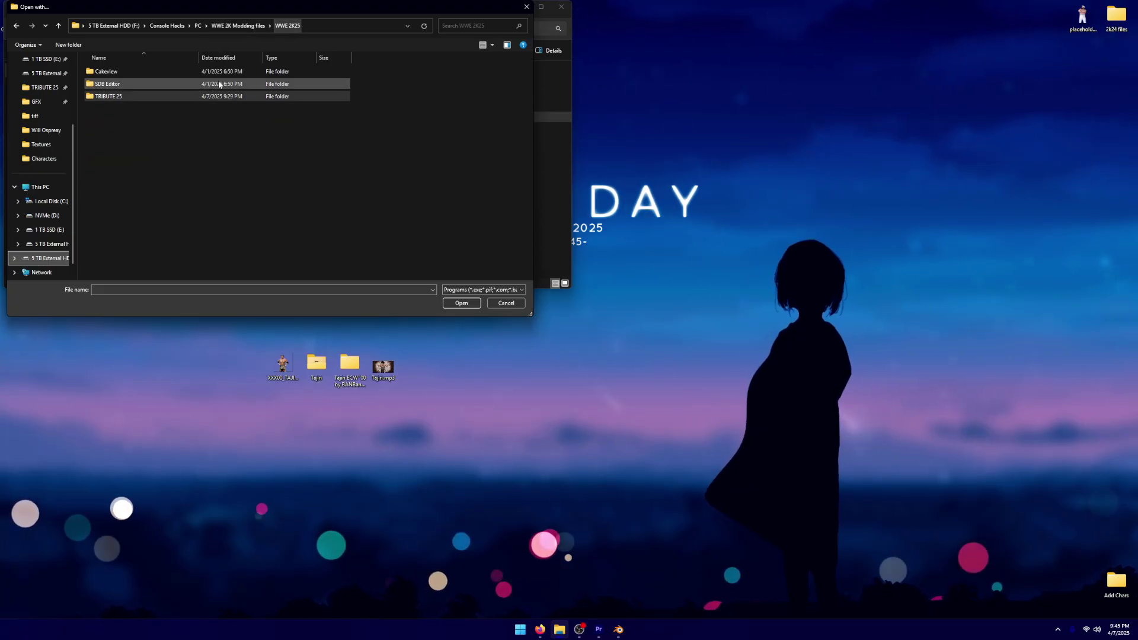
pyautogui.doubleClick(148, 71)
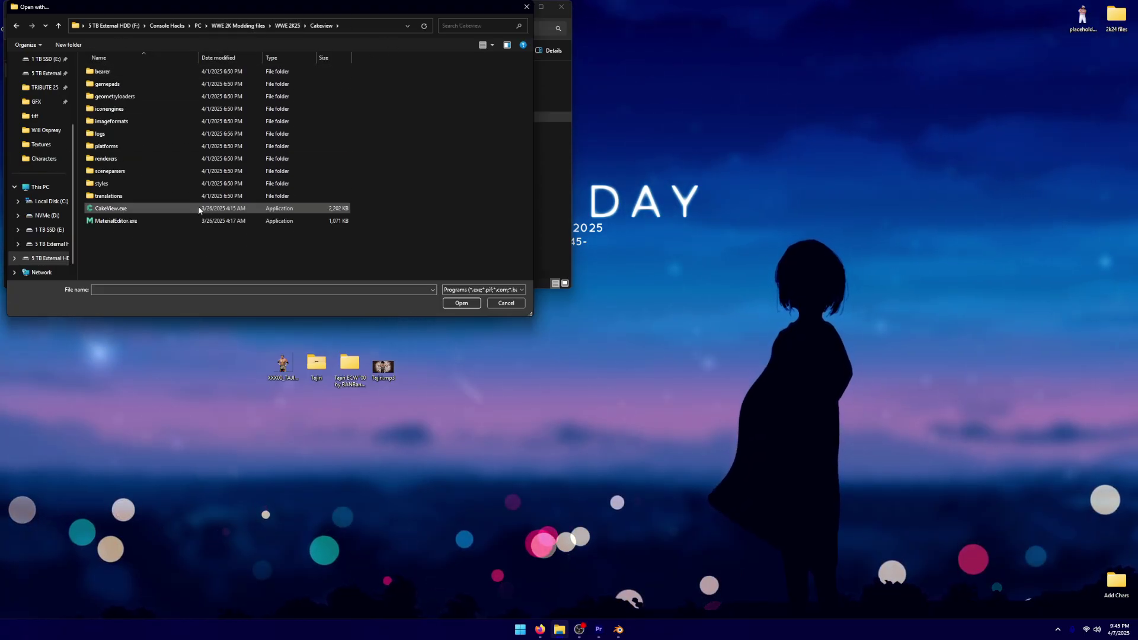
pyautogui.click(143, 222)
pyautogui.doubleClick(219, 222)
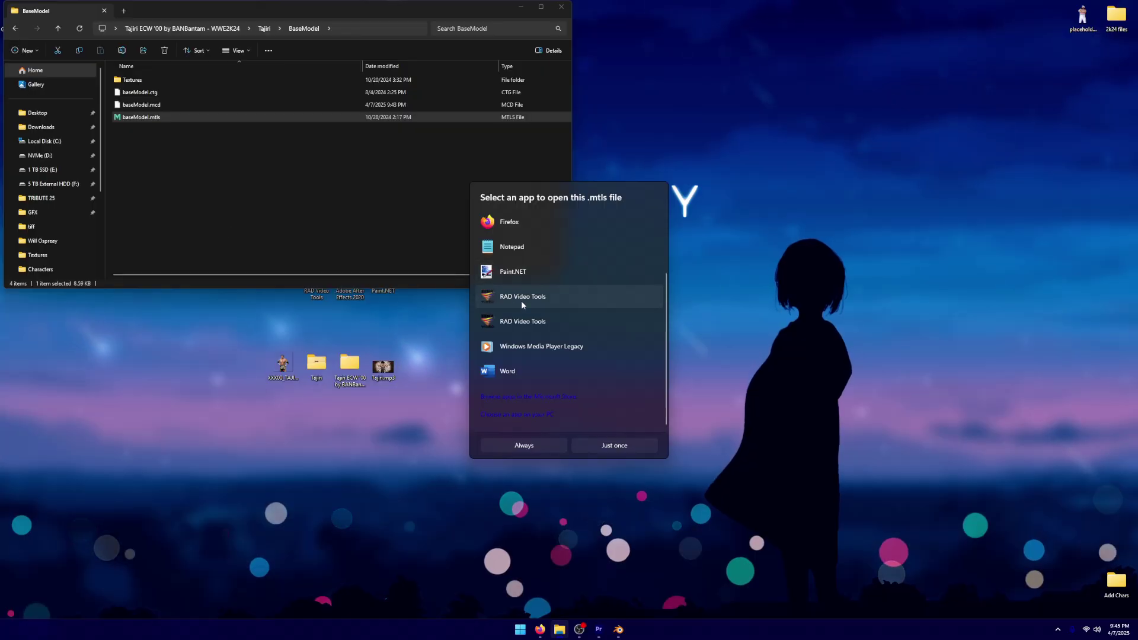
pyautogui.click(524, 446)
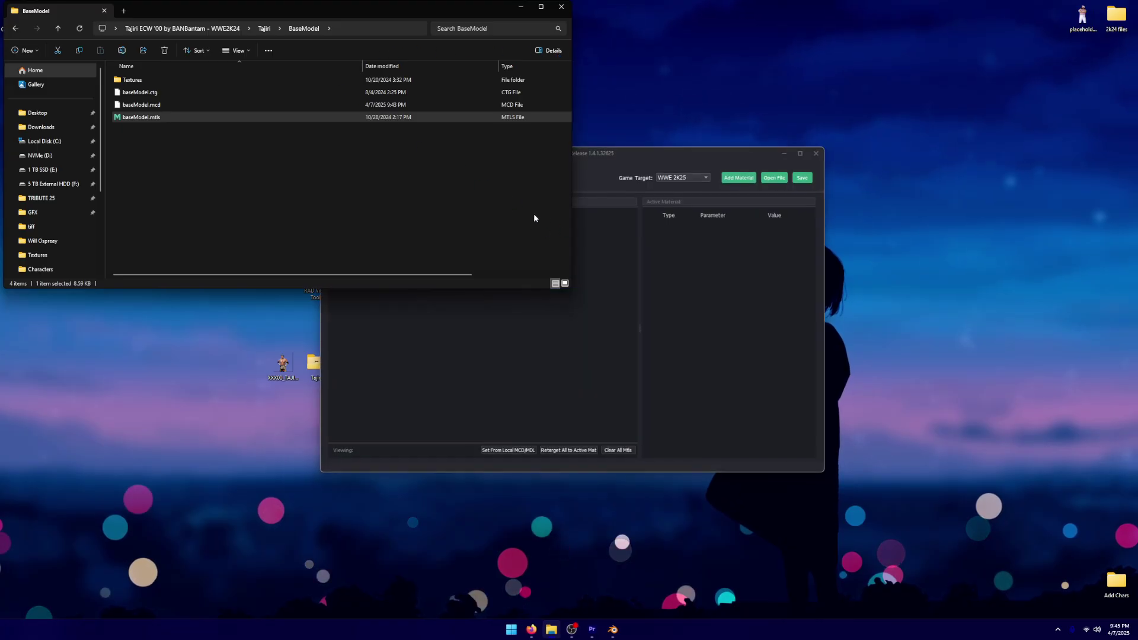
# Accept retargeting baseModel.mtls to WWE 2K25 in Material Editor, save it over the original file and close the editor.
pyautogui.click(589, 155)
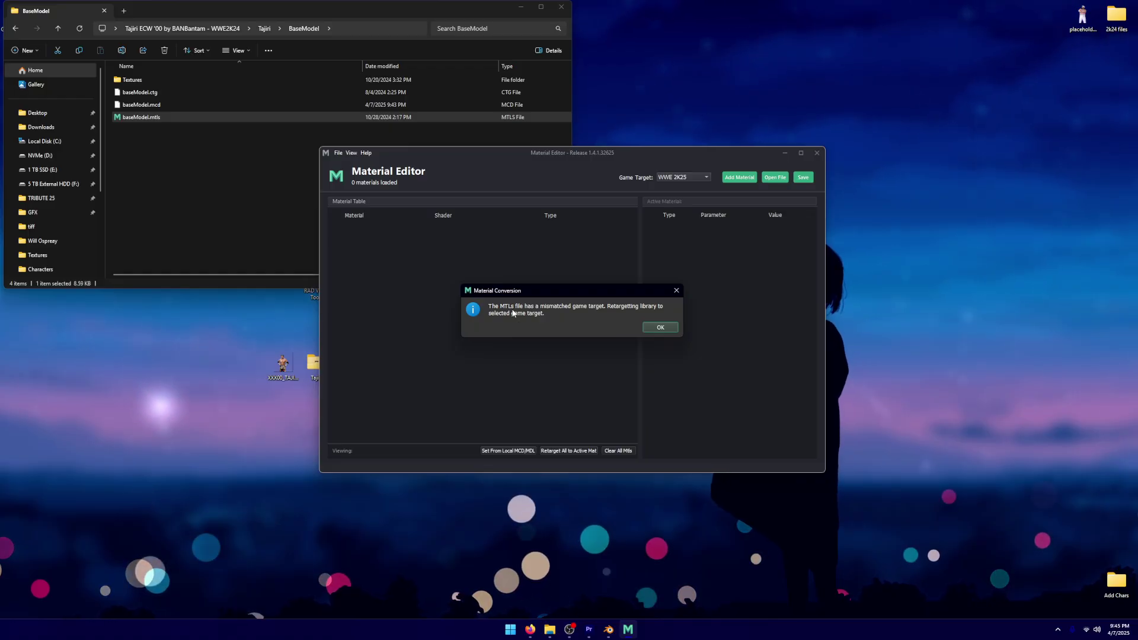
pyautogui.click(658, 327)
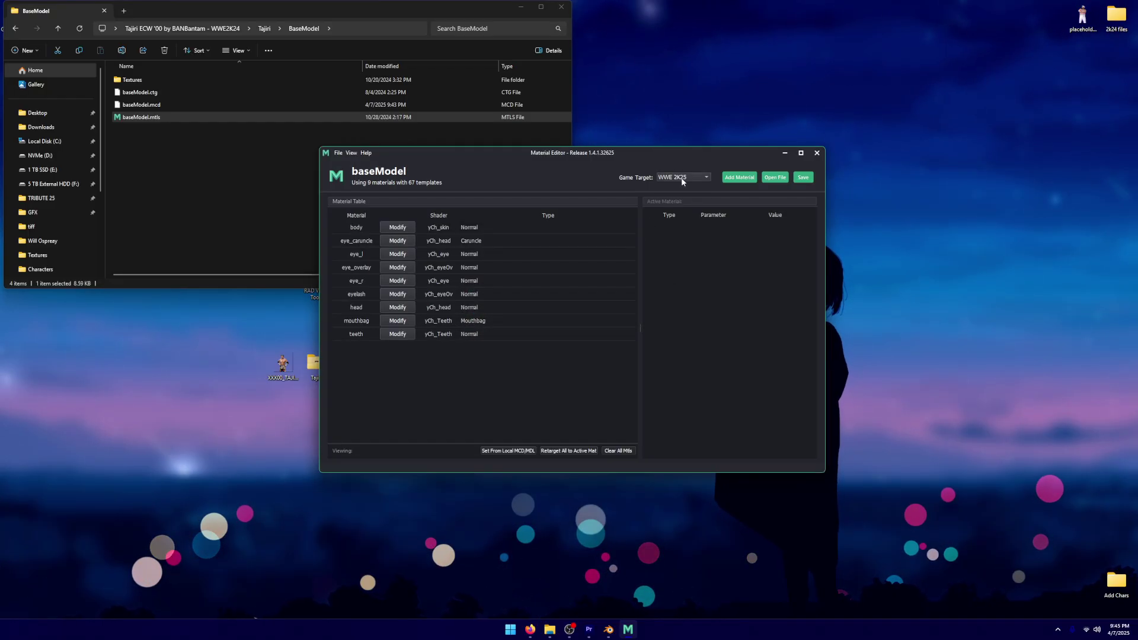
pyautogui.click(807, 178)
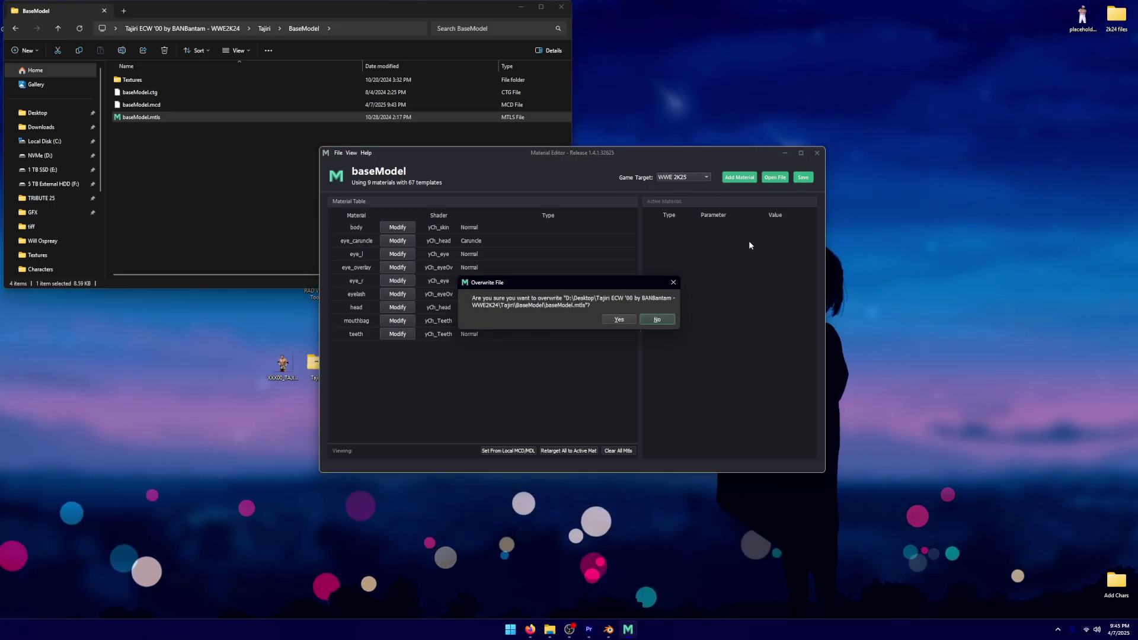
pyautogui.click(617, 319)
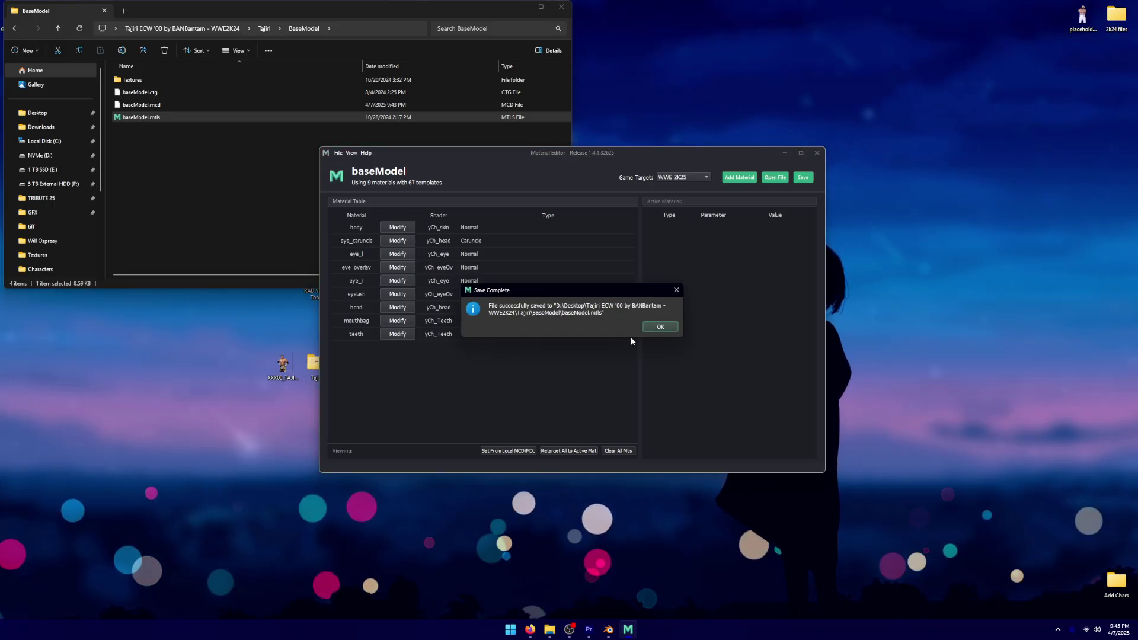
pyautogui.click(659, 327)
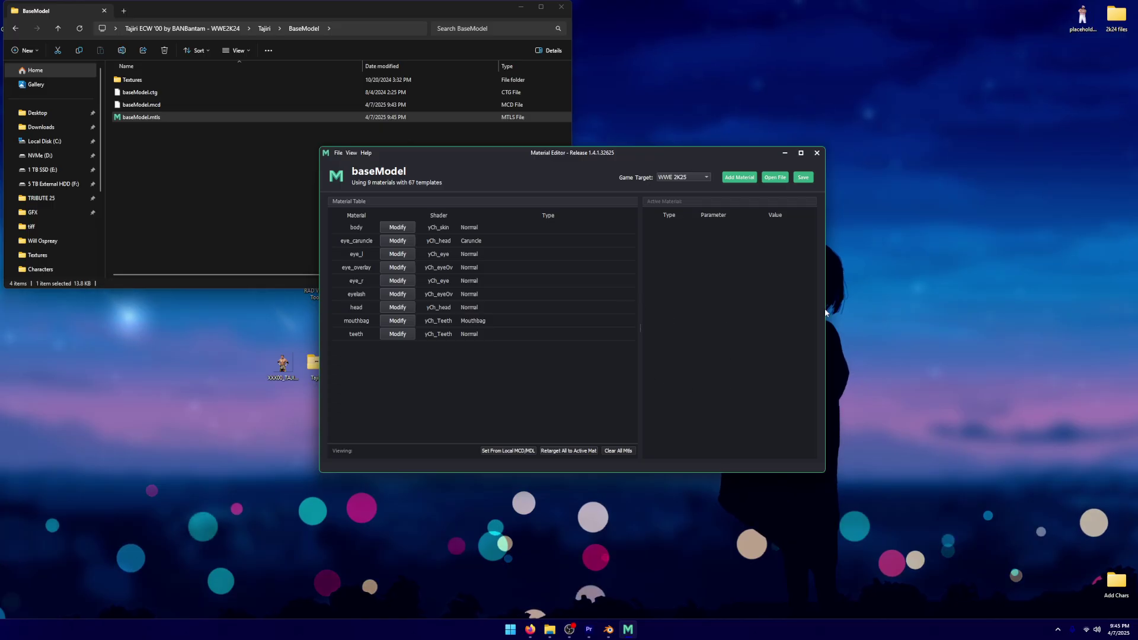
pyautogui.click(817, 153)
# Delete the old 1188_Attire.mdl from Tajiri's 1188_Default_Attire folder.
pyautogui.click(264, 28)
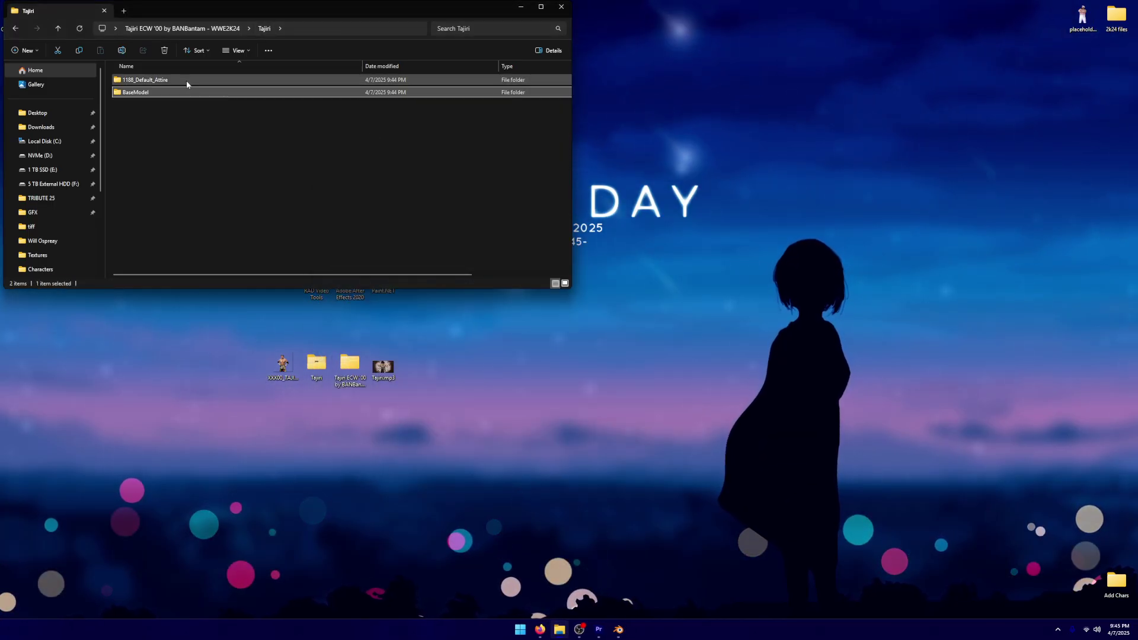
pyautogui.doubleClick(180, 78)
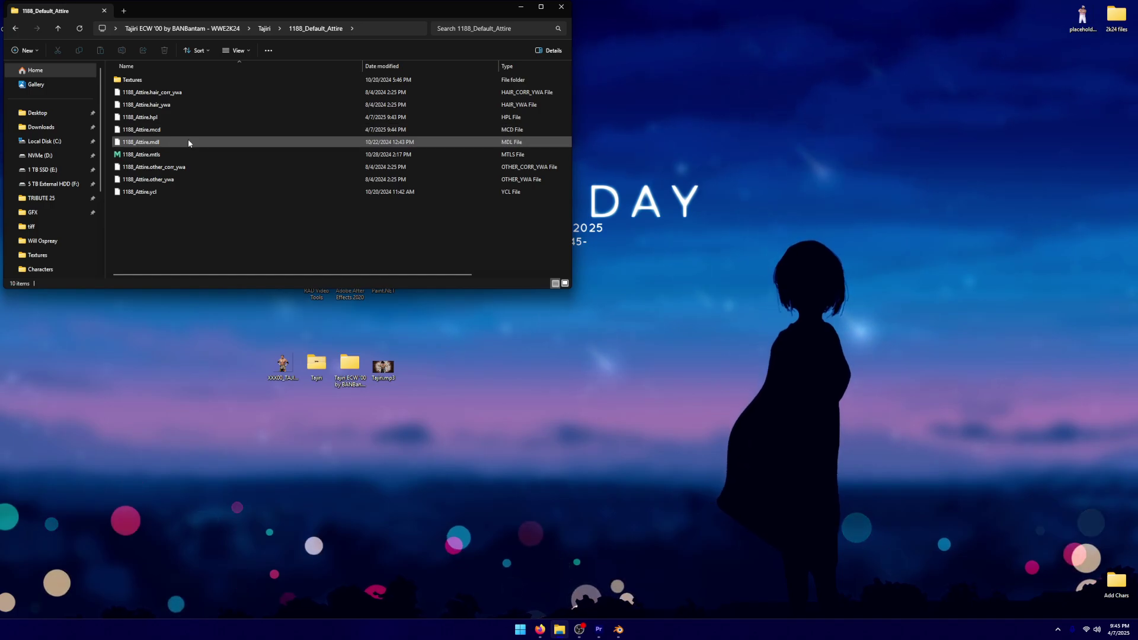
pyautogui.click(188, 141)
pyautogui.press('Delete')
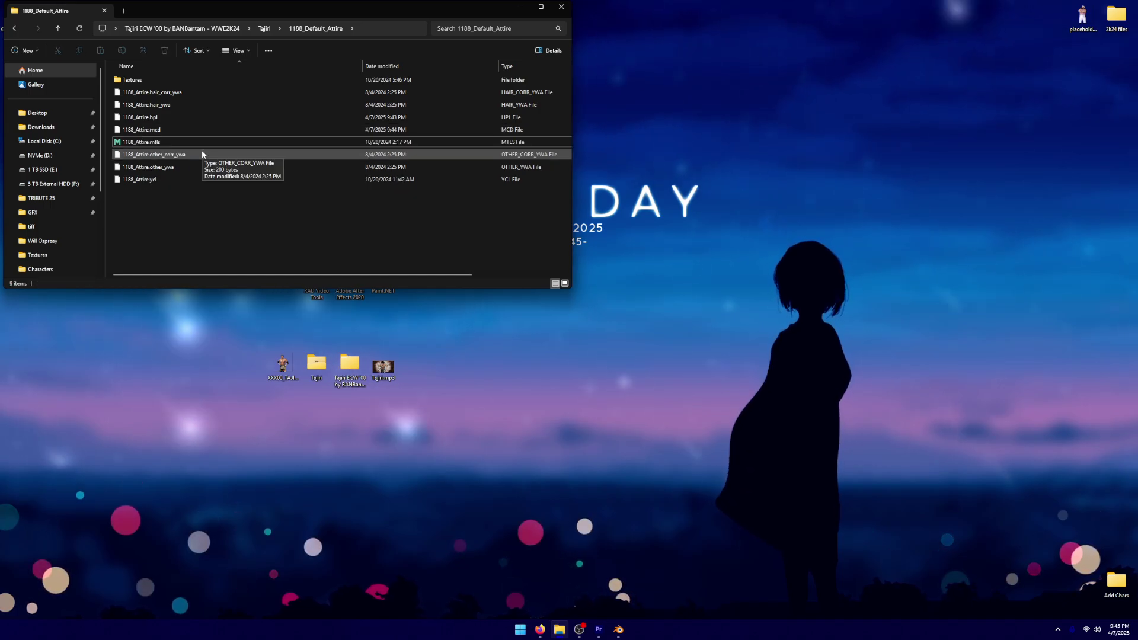
# Retarget 1188_Attire.mtls to WWE 2K25 in Material Editor, overwrite the original file and close the editor.
pyautogui.doubleClick(149, 141)
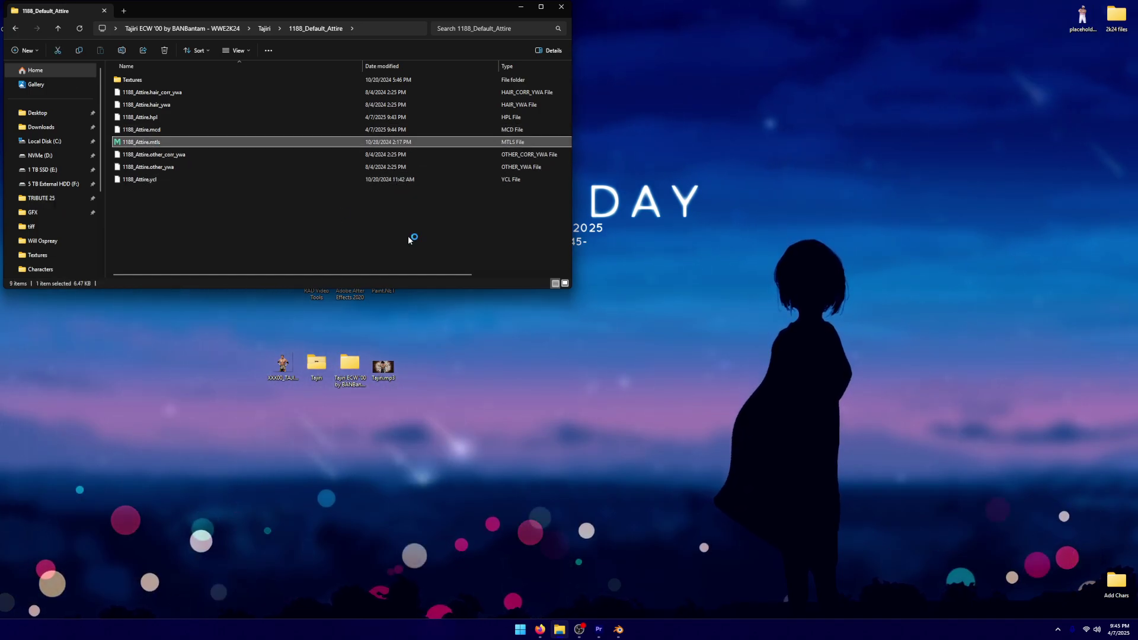
pyautogui.click(667, 329)
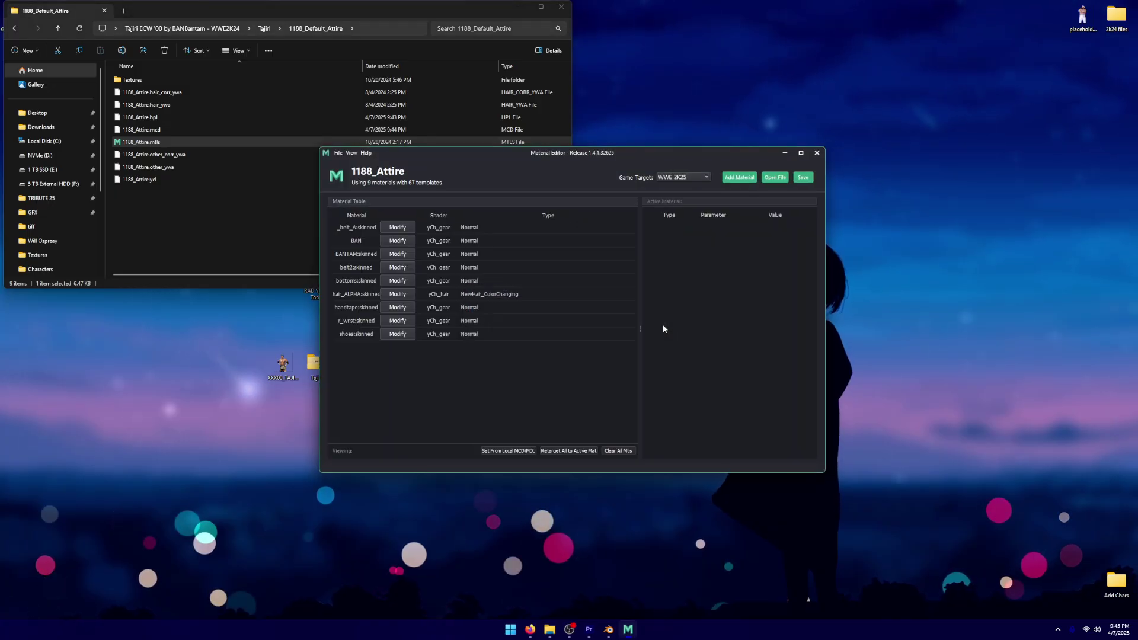
pyautogui.click(803, 178)
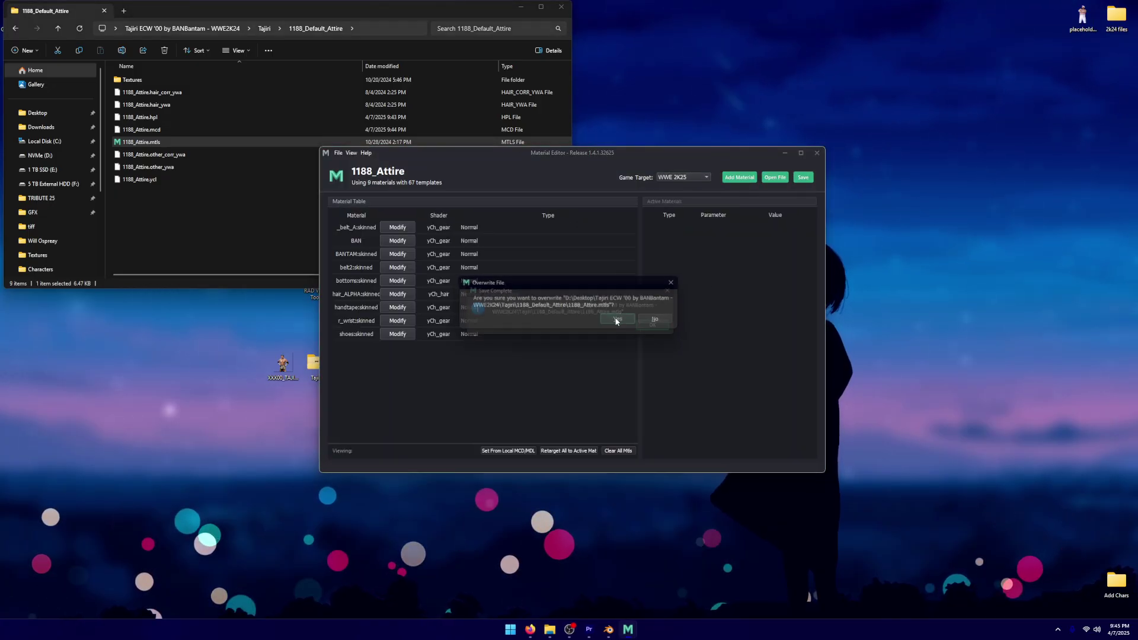
pyautogui.click(667, 327)
pyautogui.click(822, 154)
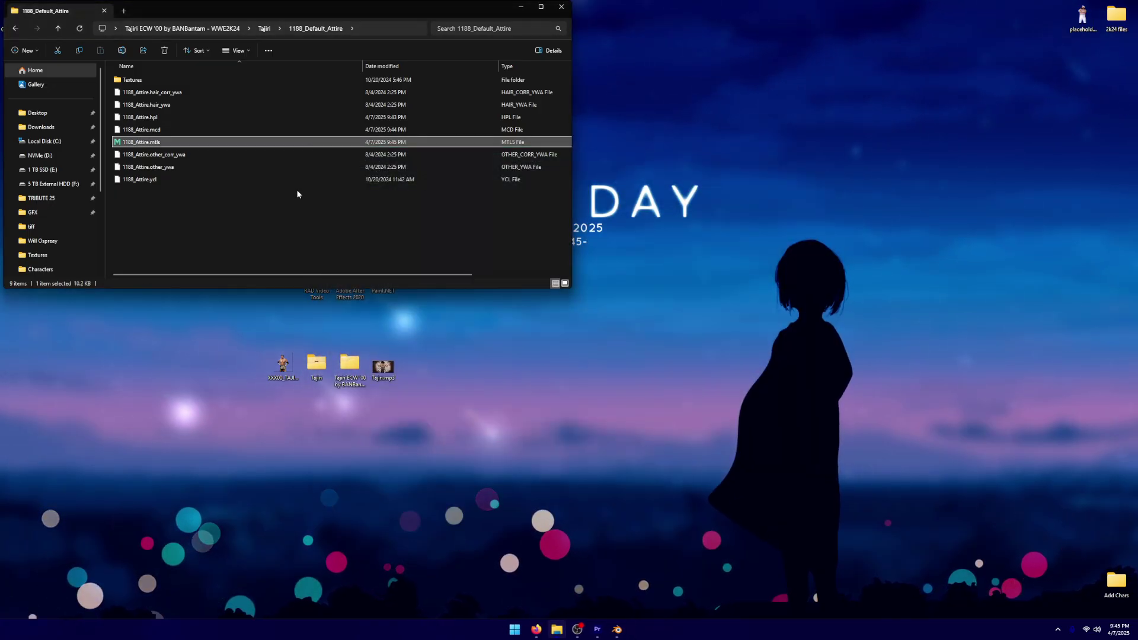
# Extract reformat_ycl_to_2025.exe from the desktop archive YCL 24 to 25.zip into the 1188_Default_Attire folder.
pyautogui.moveTo(275, 10); pyautogui.dragTo(461, 99)
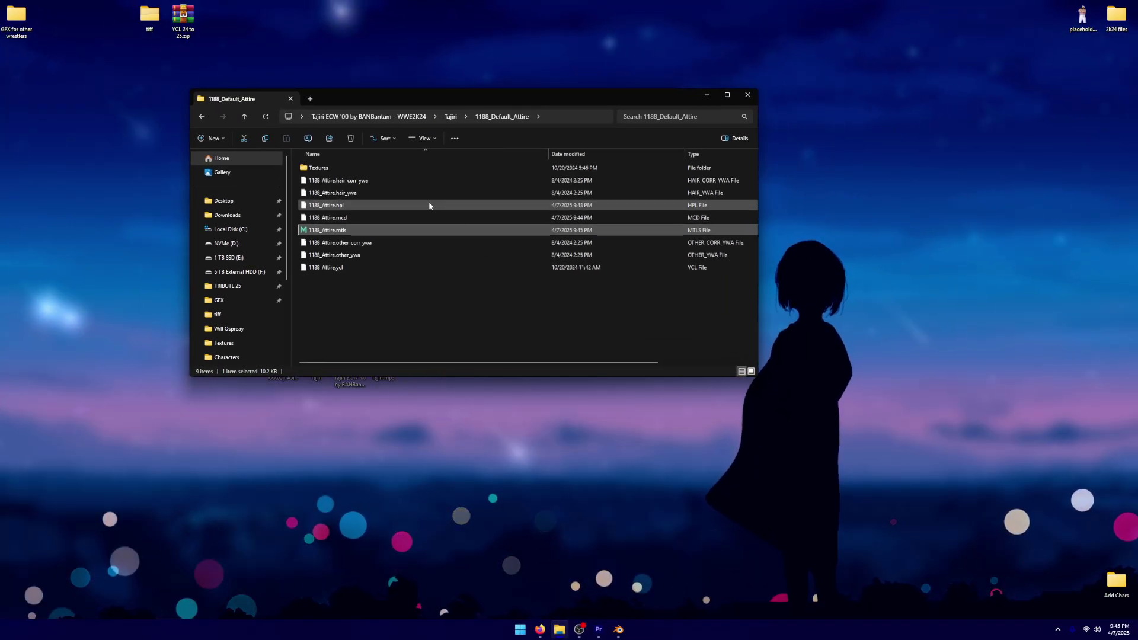
pyautogui.click(390, 207)
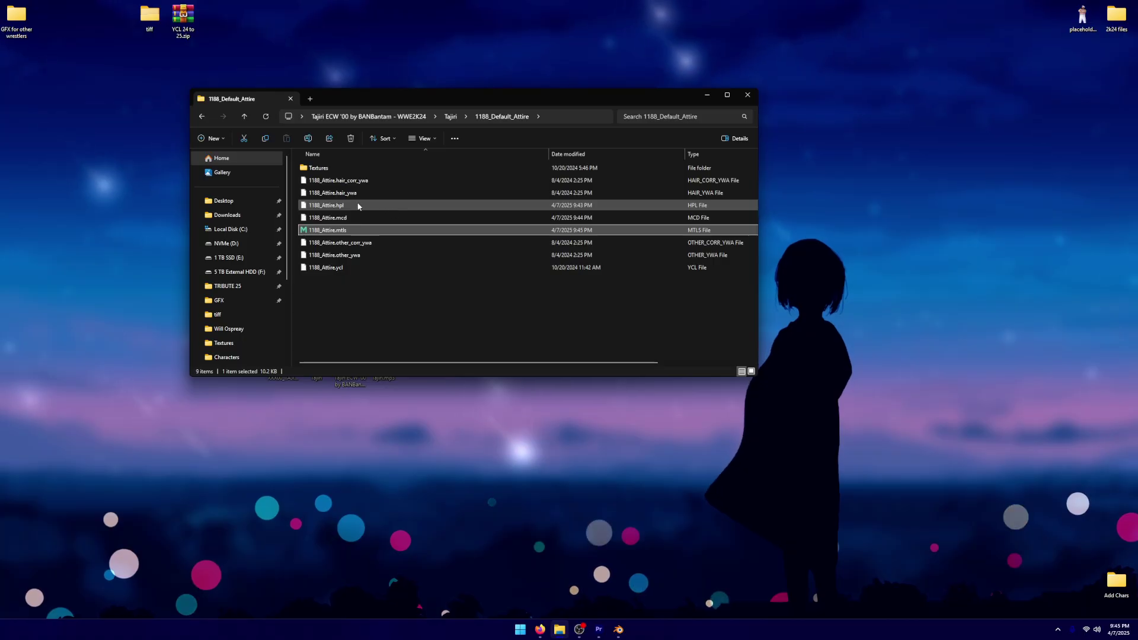
pyautogui.click(394, 232)
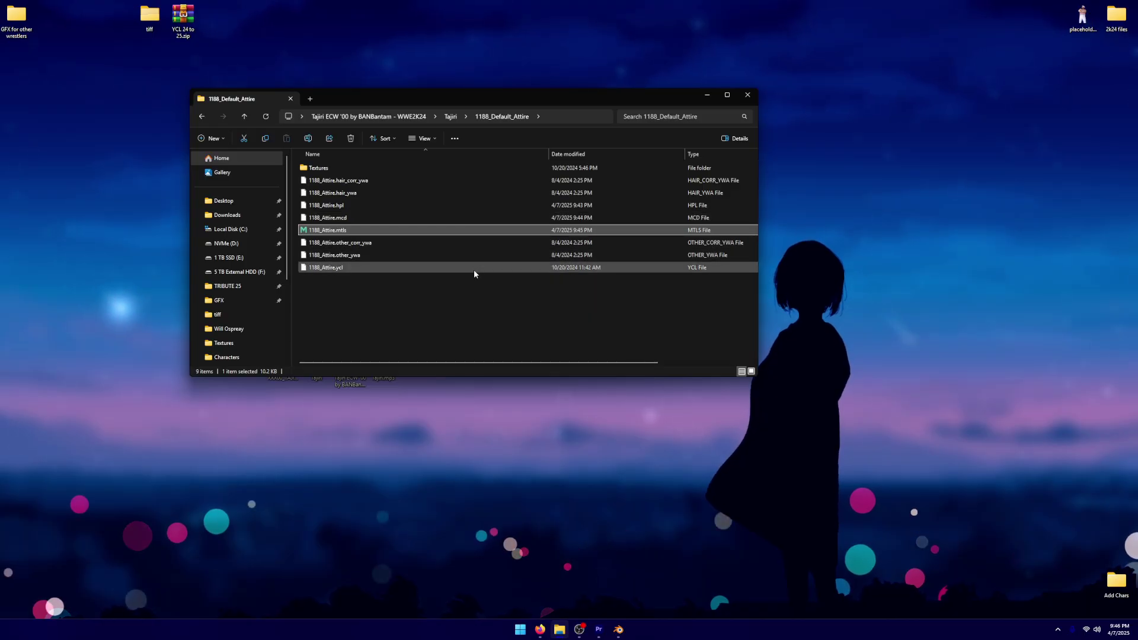
pyautogui.click(452, 269)
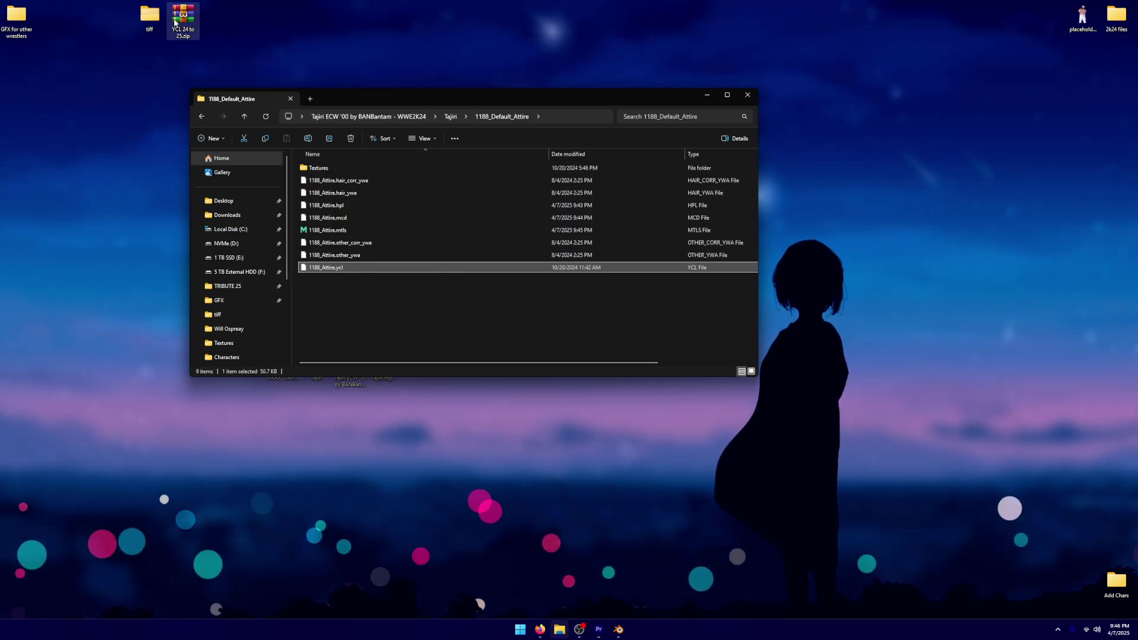
pyautogui.moveTo(175, 23)
pyautogui.mouseDown()
pyautogui.moveTo(1023, 127)
pyautogui.moveTo(1013, 50)
pyautogui.moveTo(412, 53)
pyautogui.moveTo(190, 27)
pyautogui.mouseUp()
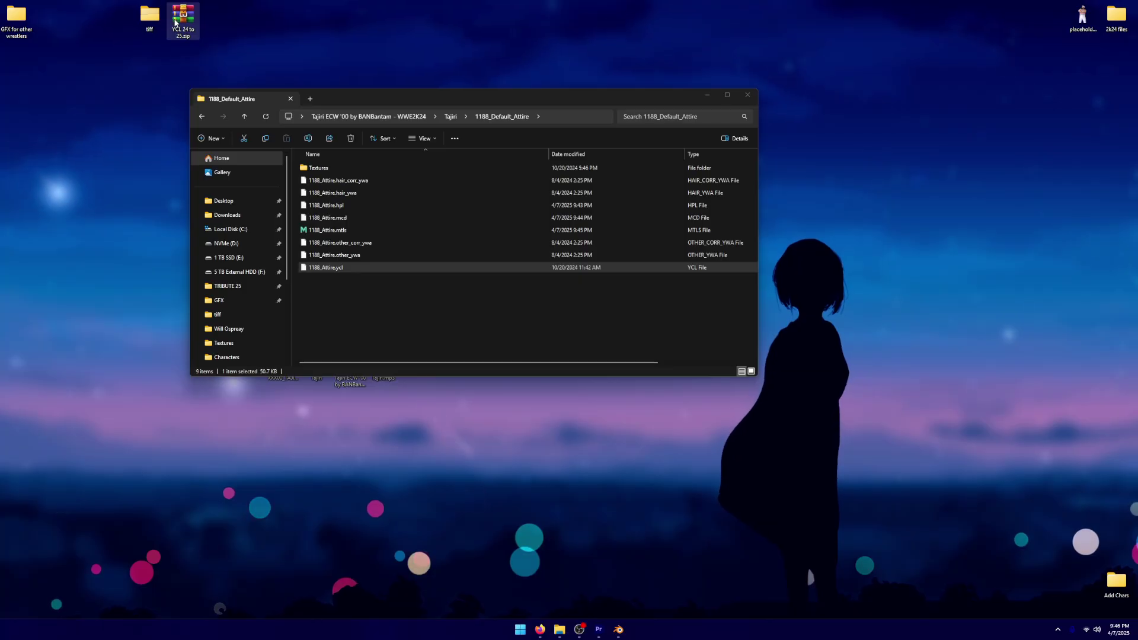
pyautogui.doubleClick(182, 18)
pyautogui.moveTo(218, 131); pyautogui.dragTo(957, 139)
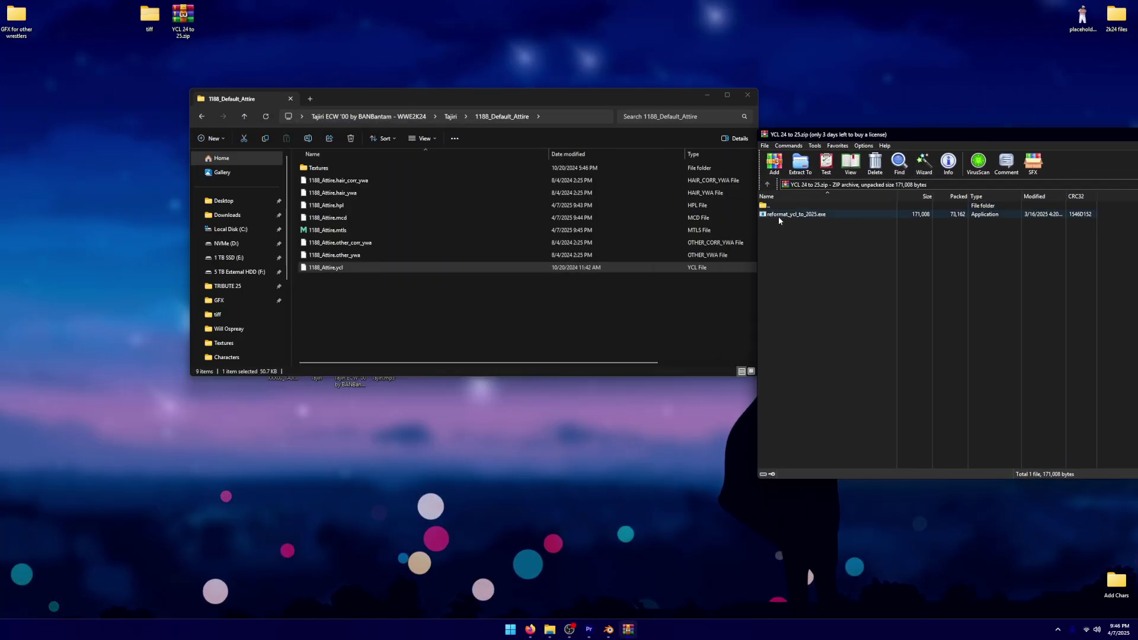
pyautogui.moveTo(788, 214); pyautogui.dragTo(423, 324)
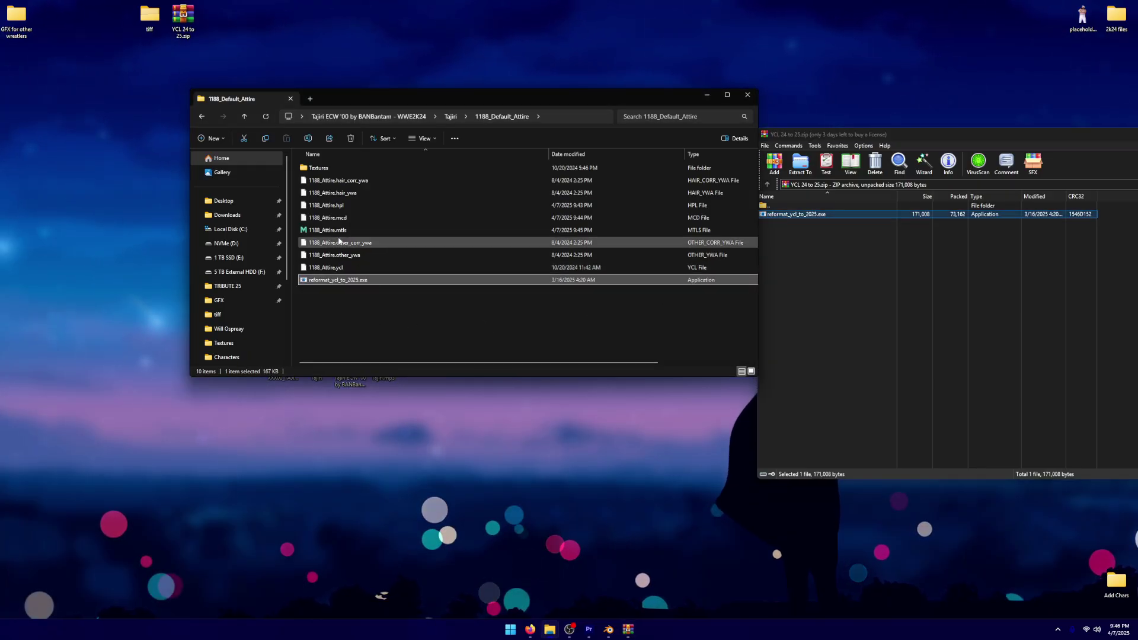
pyautogui.moveTo(1053, 136); pyautogui.dragTo(649, 193)
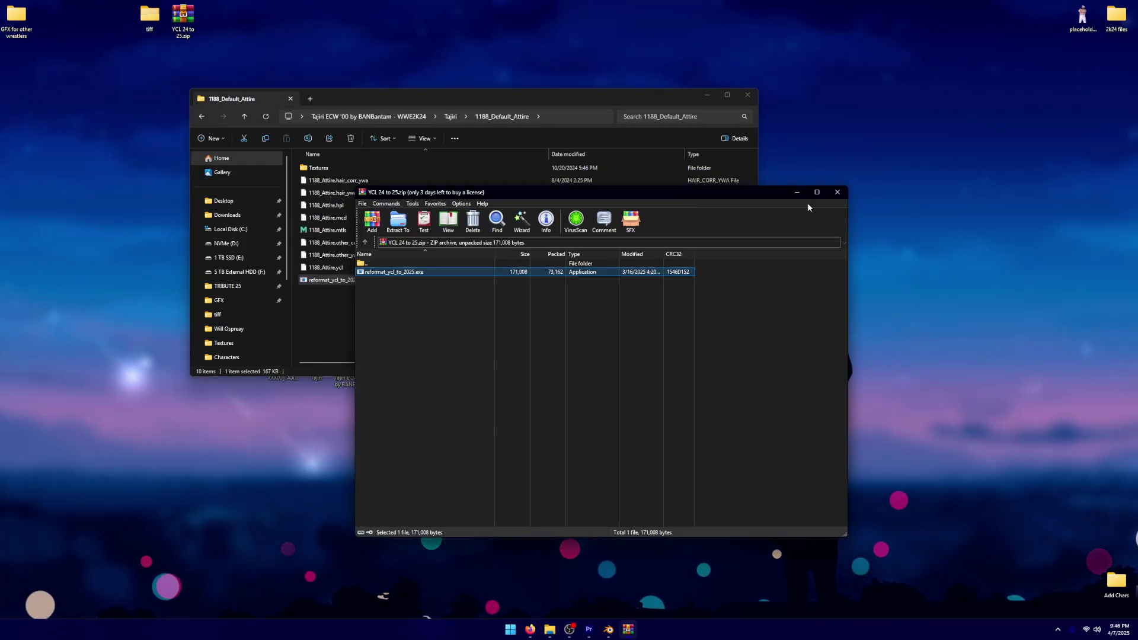
pyautogui.click(837, 194)
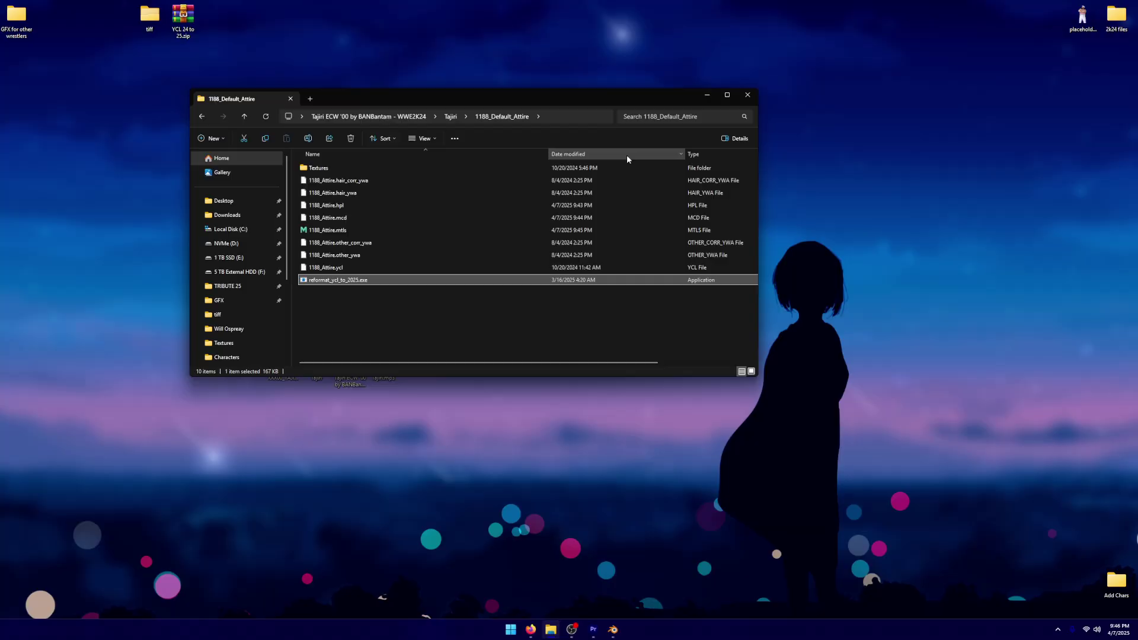
# Run reformat_ycl_to_2025.exe past the SmartScreen warning to convert 1188_Attire.ycl, and move the converter out to the desktop.
pyautogui.doubleClick(321, 281)
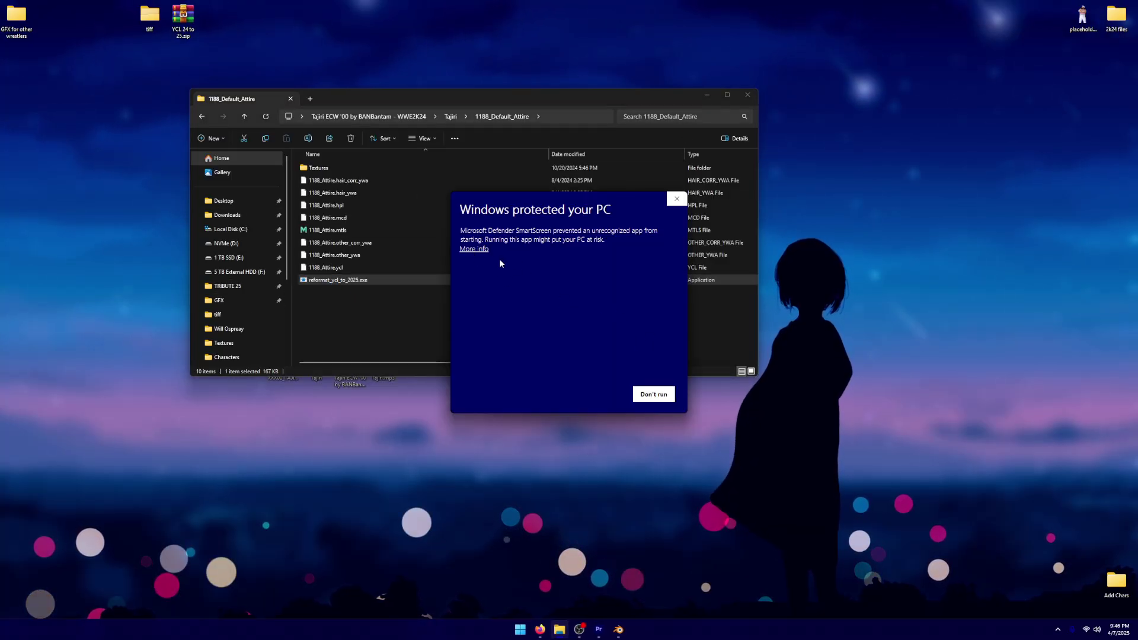
pyautogui.click(475, 249)
pyautogui.click(591, 395)
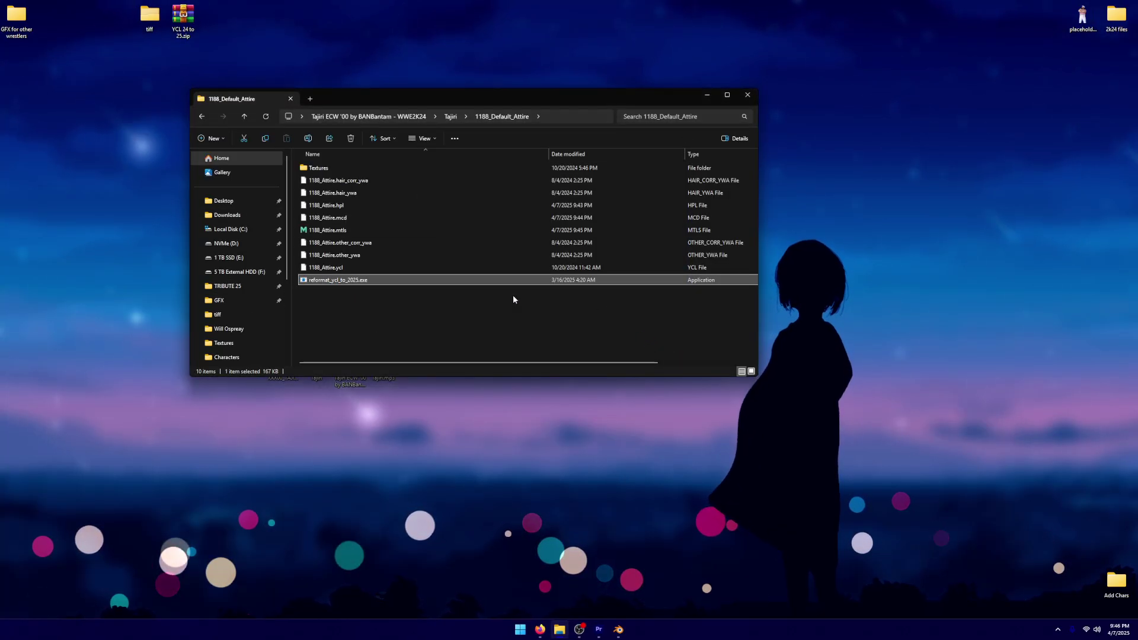
pyautogui.moveTo(232, 86); pyautogui.dragTo(665, 190)
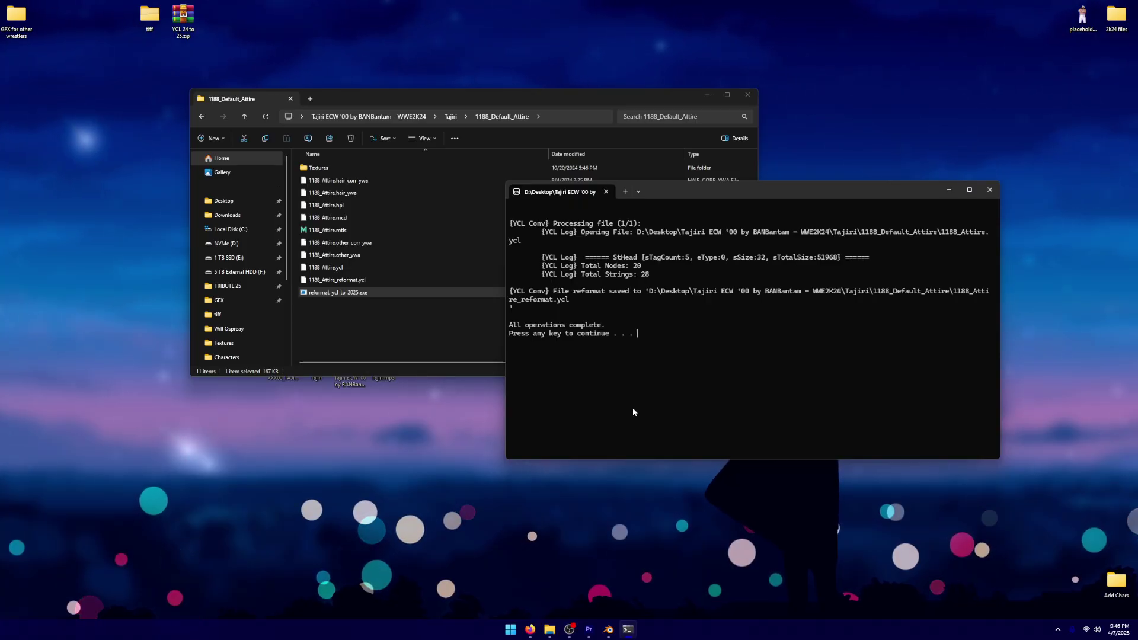
pyautogui.press('Return')
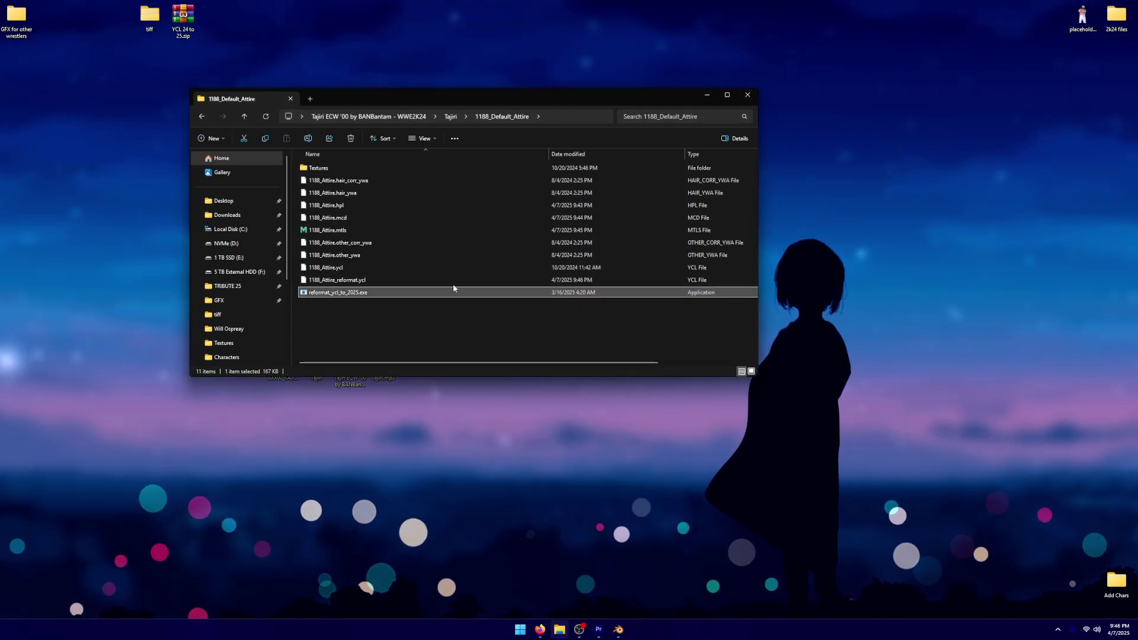
pyautogui.moveTo(414, 292); pyautogui.dragTo(1061, 216)
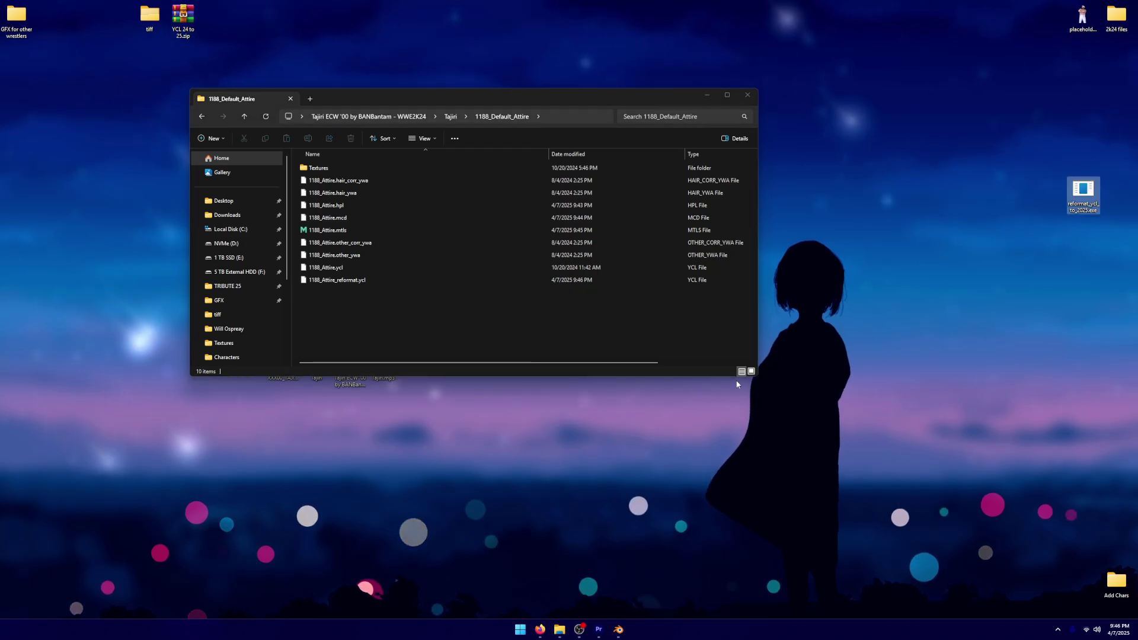
# Delete the original 1188_Attire.ycl and rename the converted 1188_Attire_reformat.ycl as 1188_Attire.ycl.
pyautogui.click(356, 270)
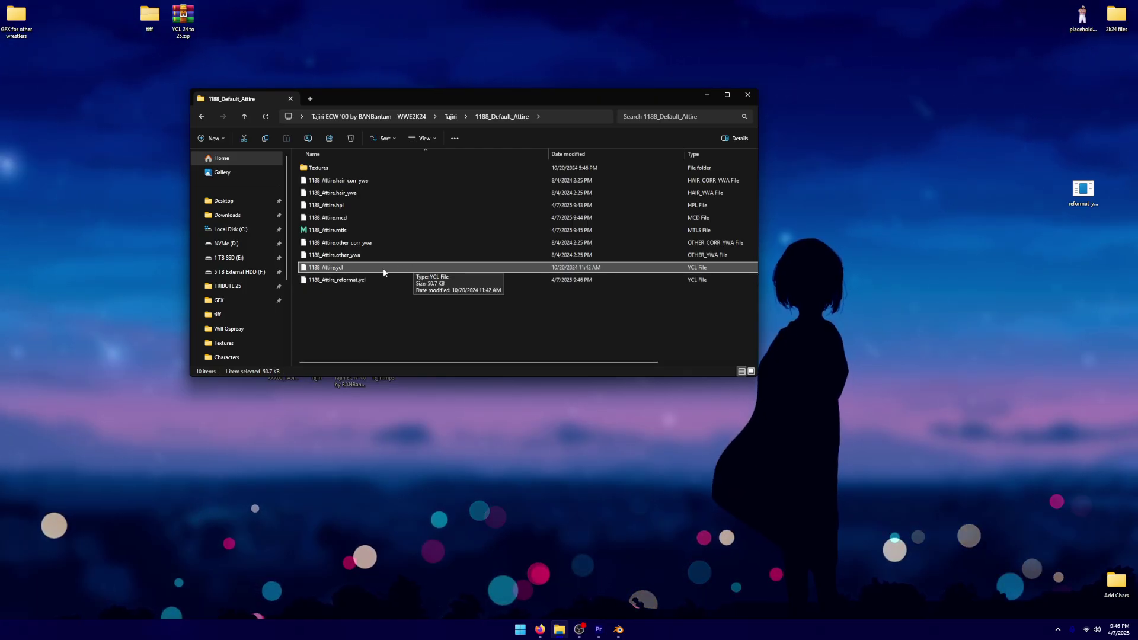
pyautogui.press('Delete')
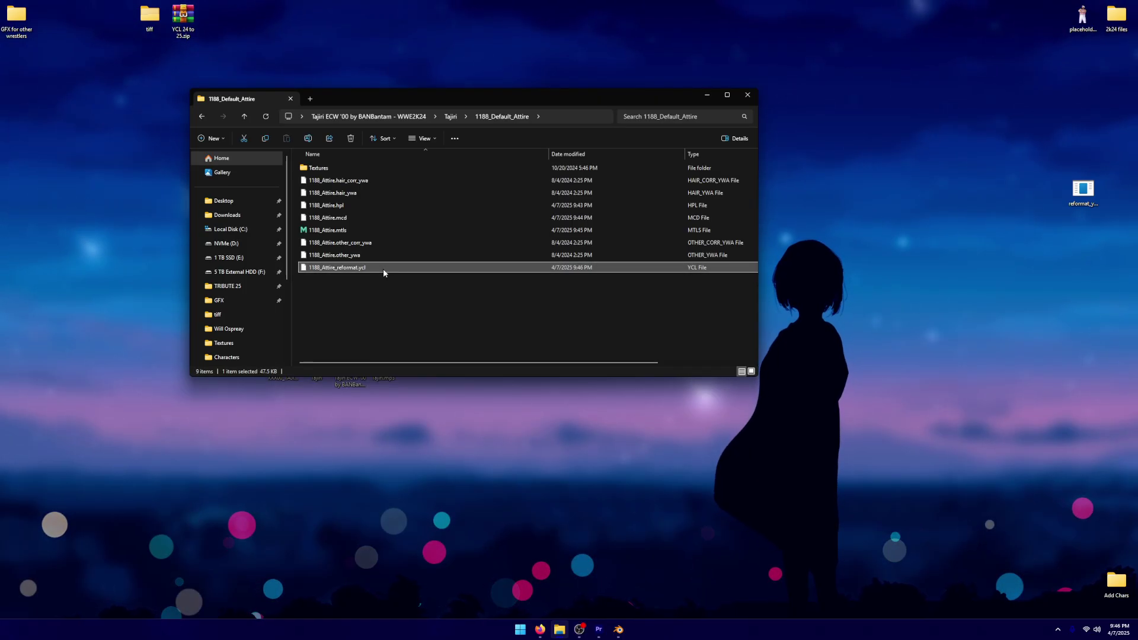
pyautogui.rightClick(384, 271)
pyautogui.click(406, 442)
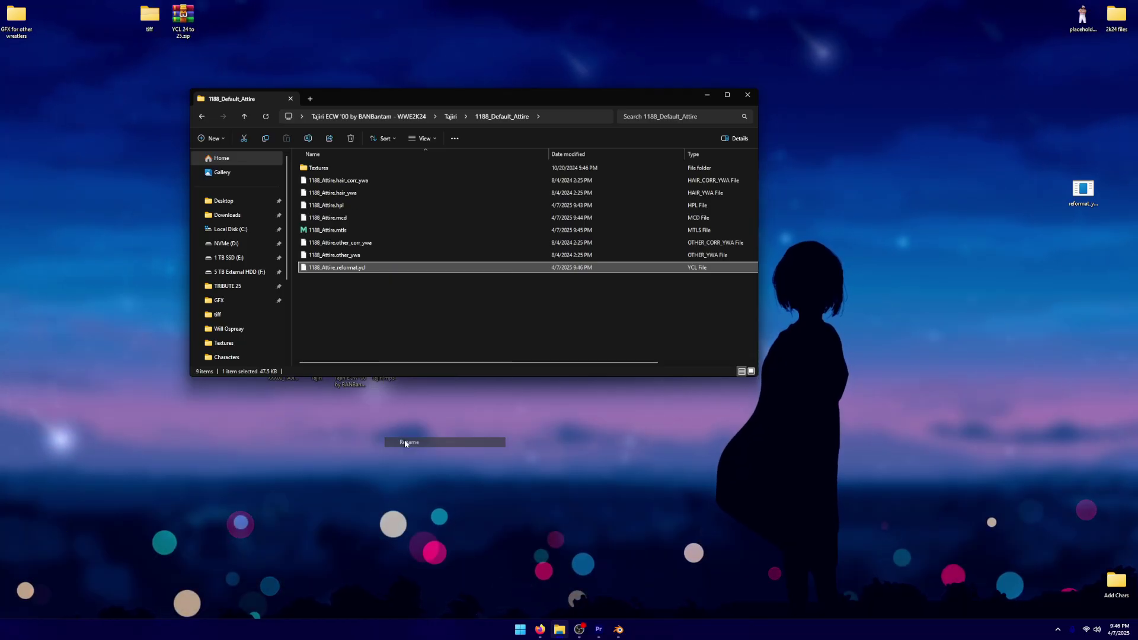
pyautogui.press('Right')
pyautogui.press('BackSpace')
pyautogui.press('BackSpace')
pyautogui.press('BackSpace')
pyautogui.press('BackSpace')
pyautogui.press('BackSpace')
pyautogui.press('BackSpace')
pyautogui.press('BackSpace')
pyautogui.press('BackSpace')
pyautogui.press('BackSpace')
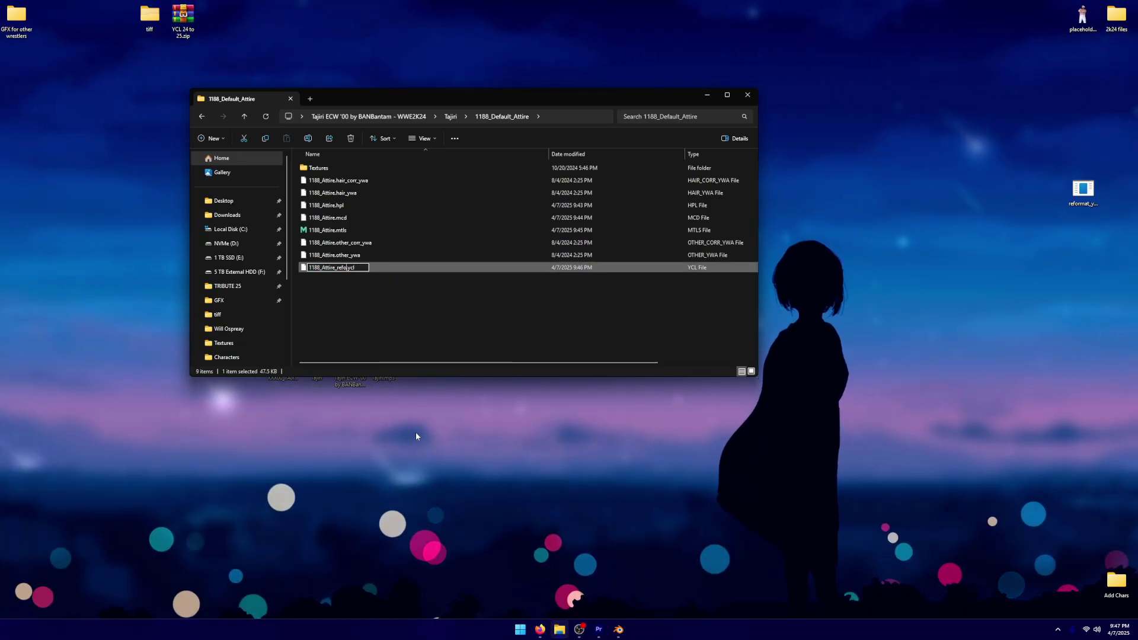
pyautogui.press('Return')
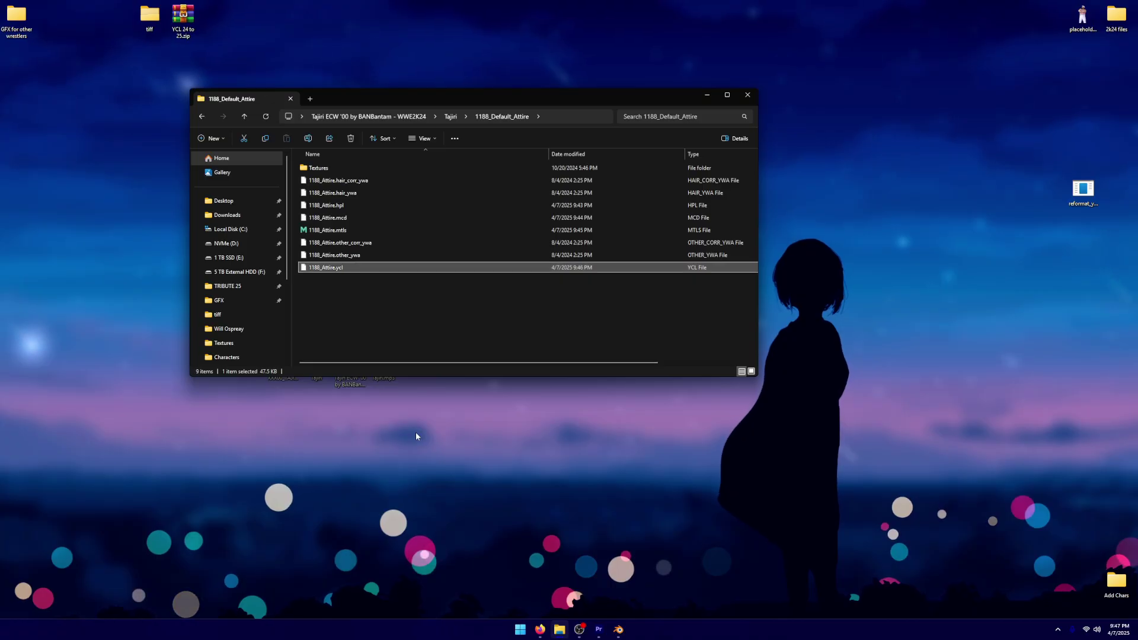
pyautogui.click(420, 317)
pyautogui.moveTo(467, 361); pyautogui.dragTo(435, 367)
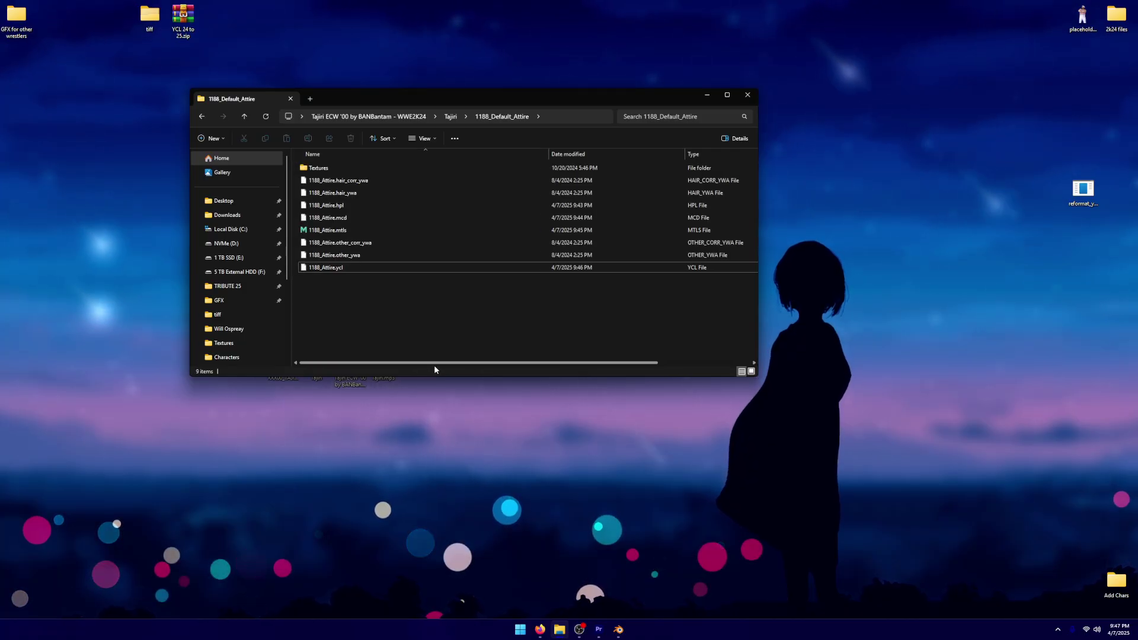
# Leave 1188_Default_Attire, go up to the Tajiri ECW '00 mod folder and reopen its Tajiri folder.
pyautogui.click(449, 118)
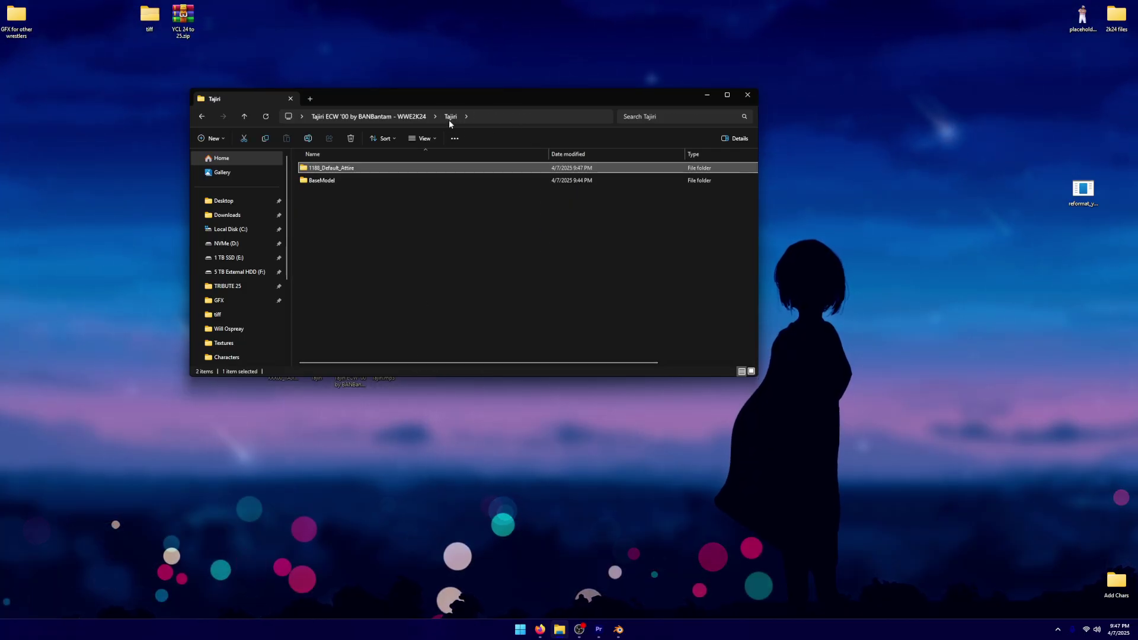
pyautogui.click(411, 117)
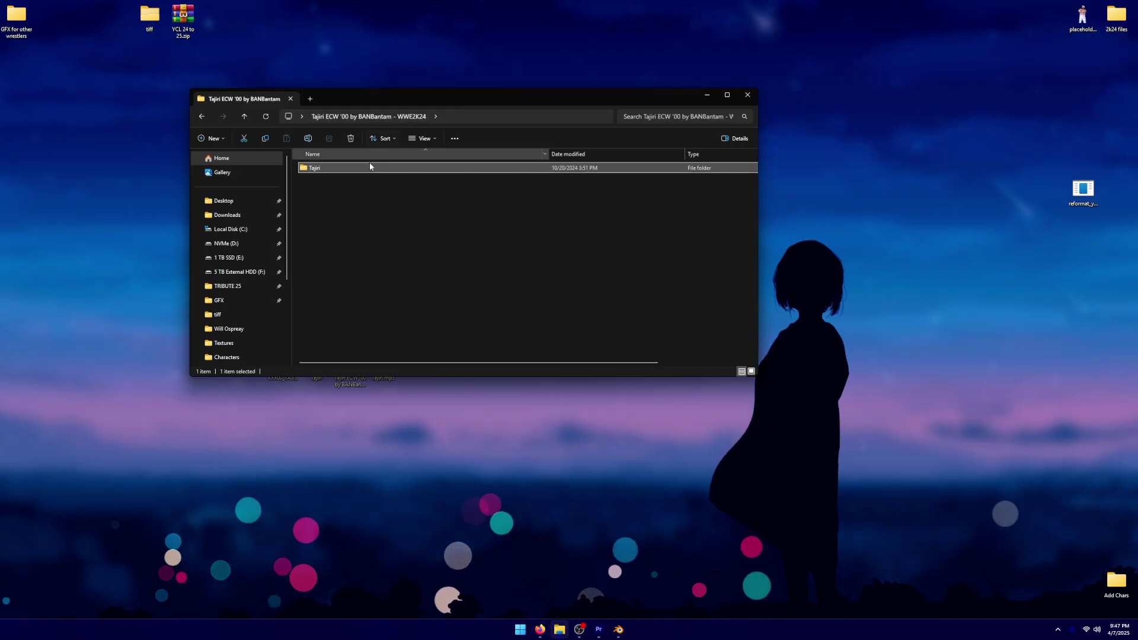
pyautogui.doubleClick(317, 168)
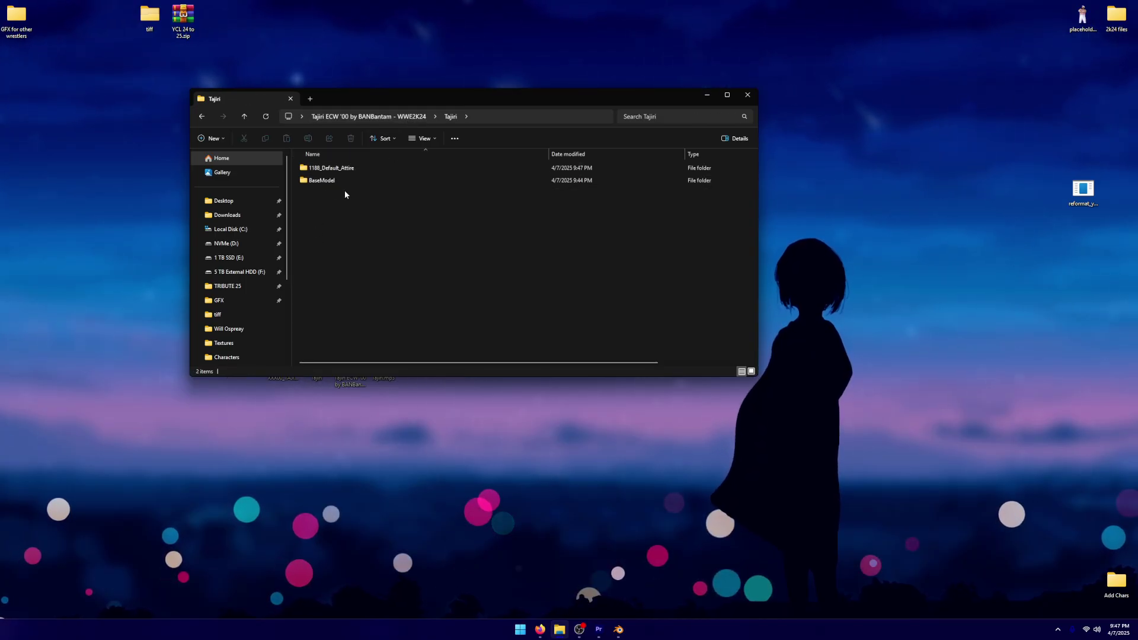